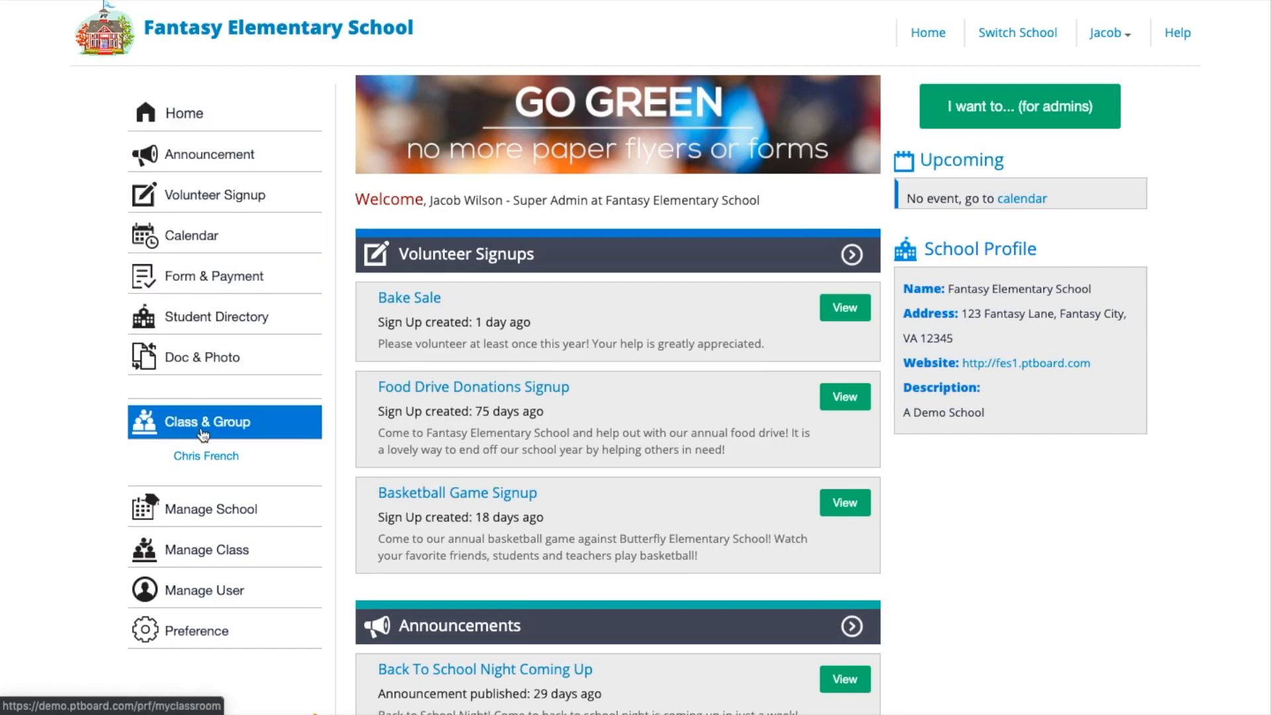
Step: In user management, approve the pending guest whose son is in 1st grade and reject the fourth remaining guest request
left_click(213, 592)
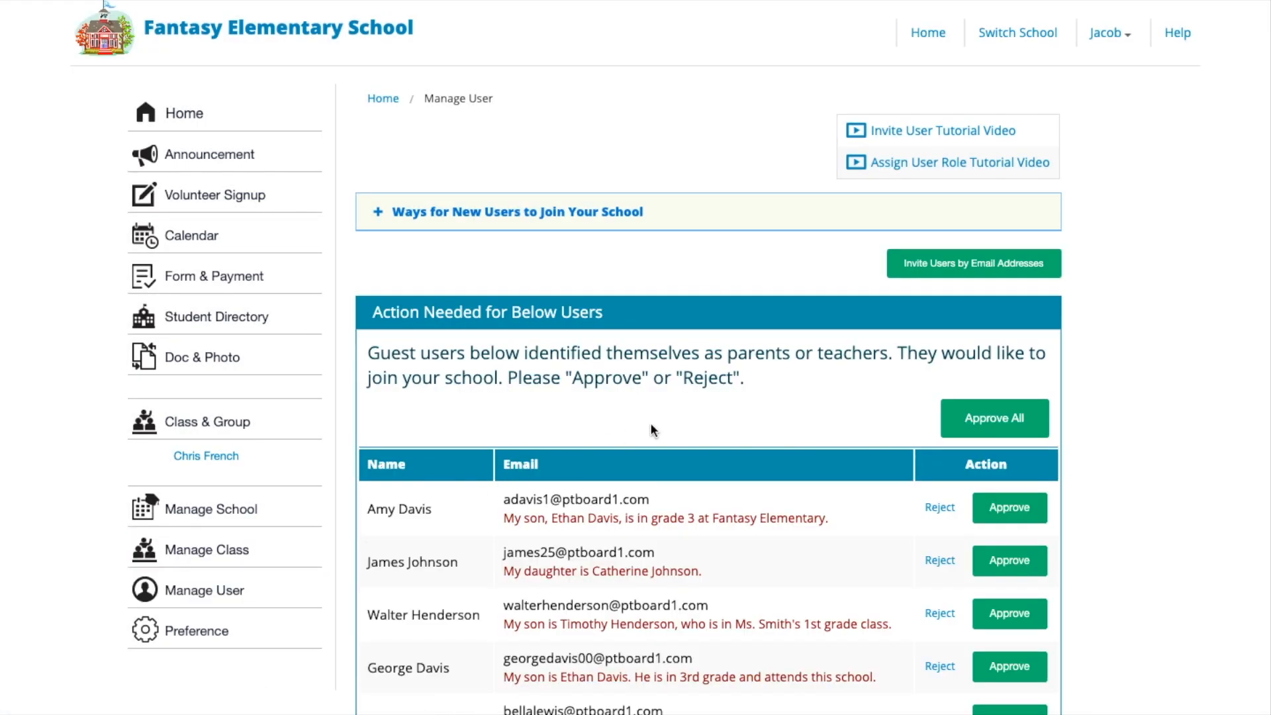
scroll(1215, 462, "down", 1)
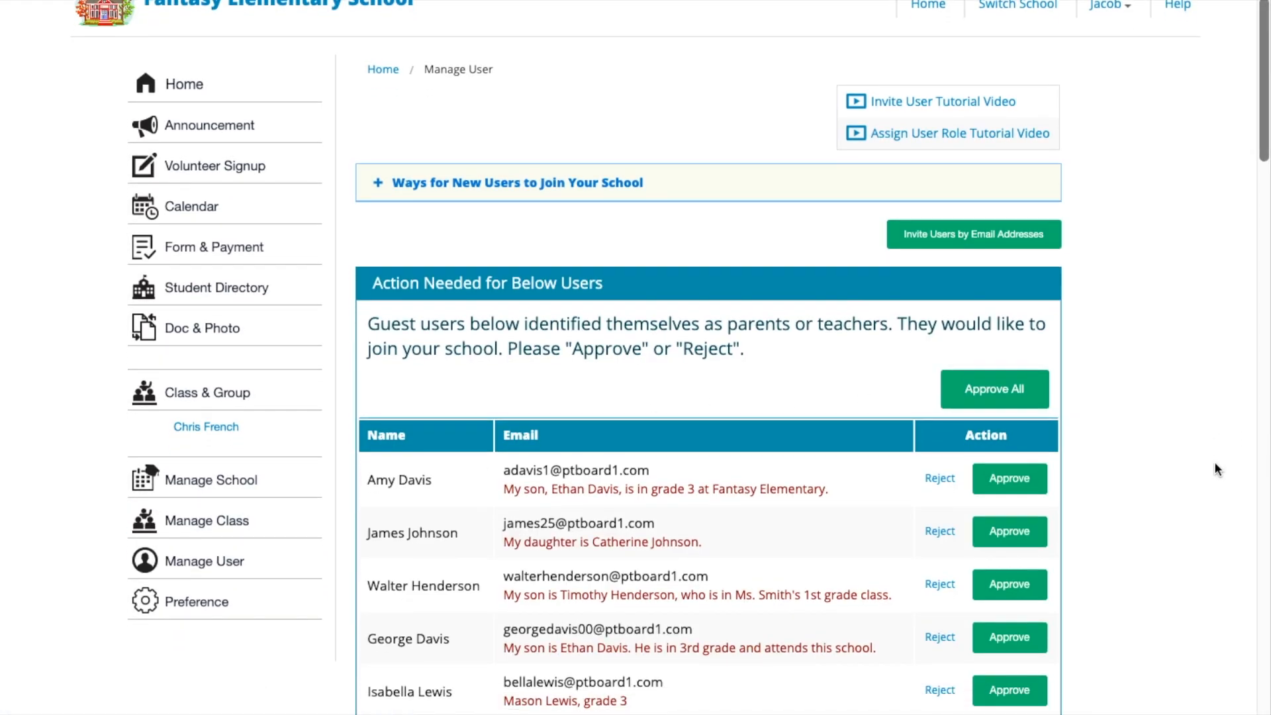
scroll(1215, 463, "down", 2)
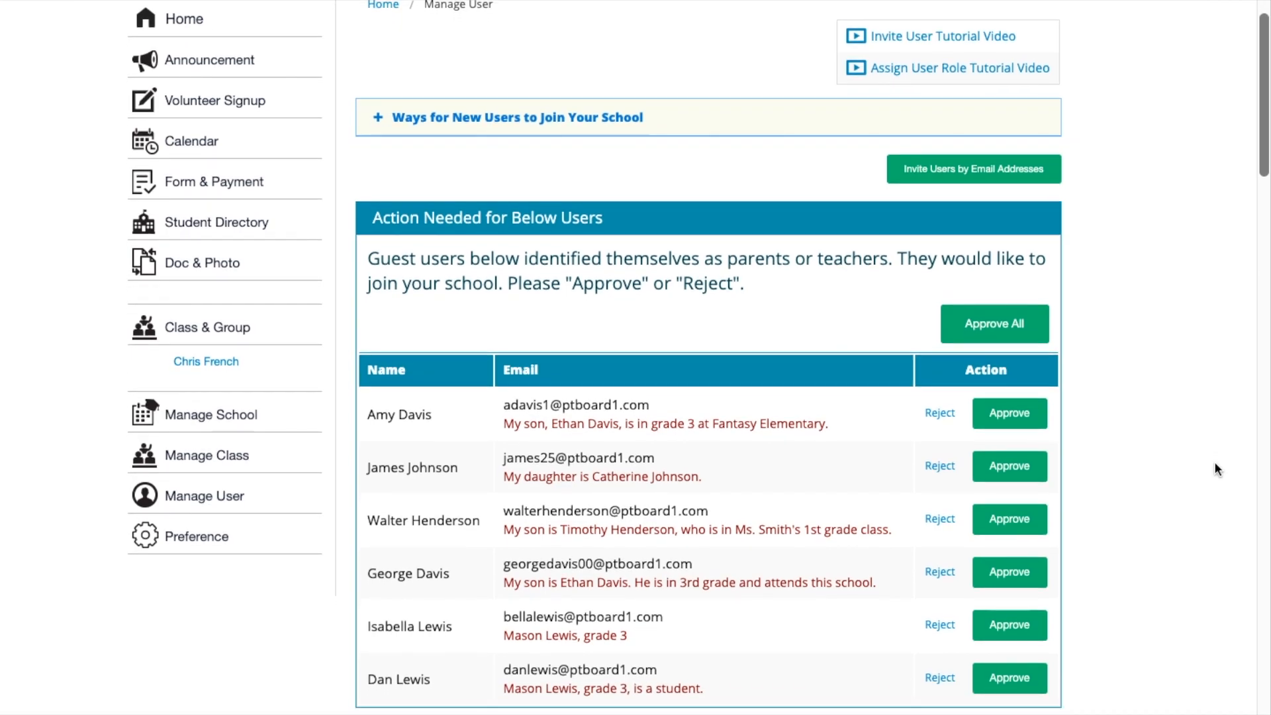
scroll(1214, 469, "down", 1)
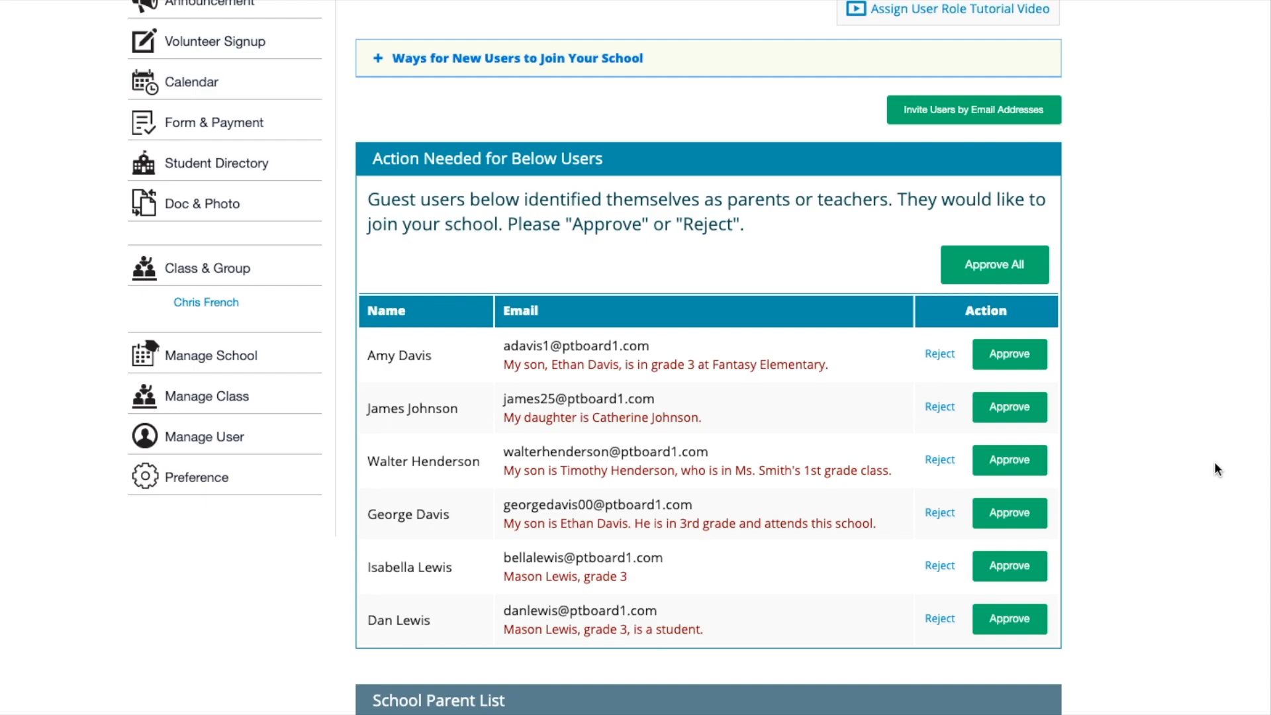
scroll(1215, 462, "down", 1)
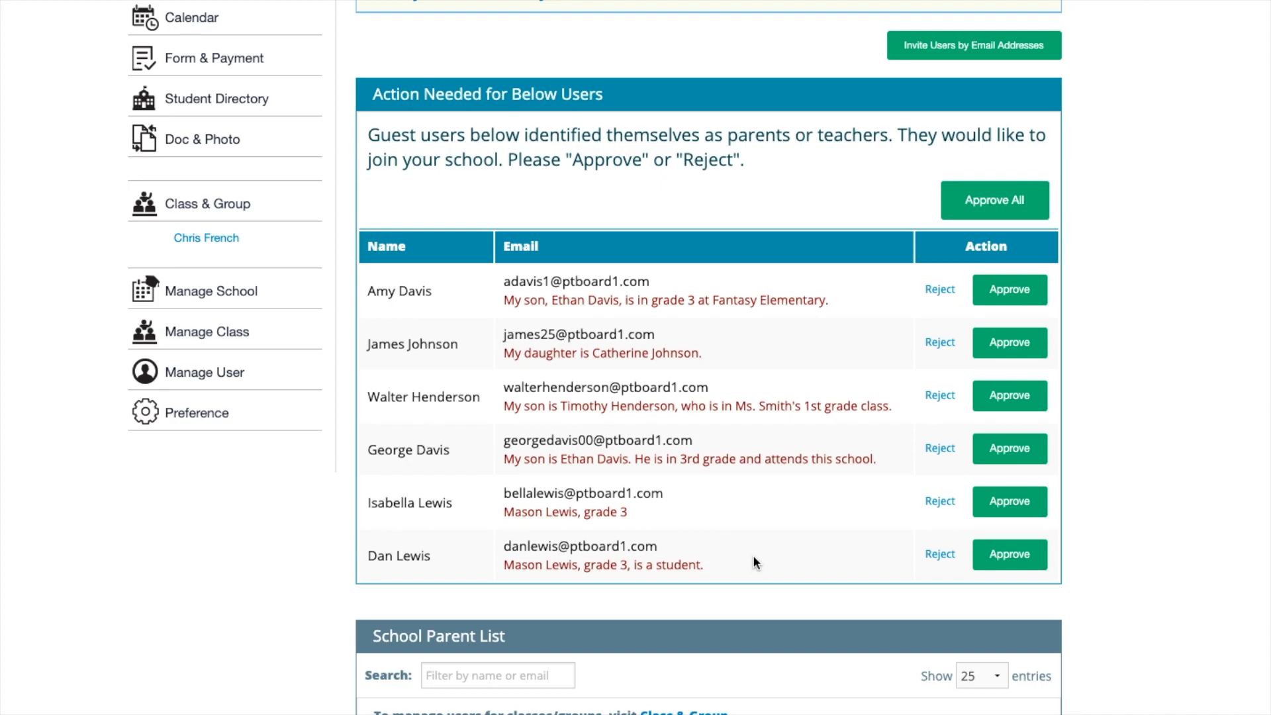
left_click(1019, 398)
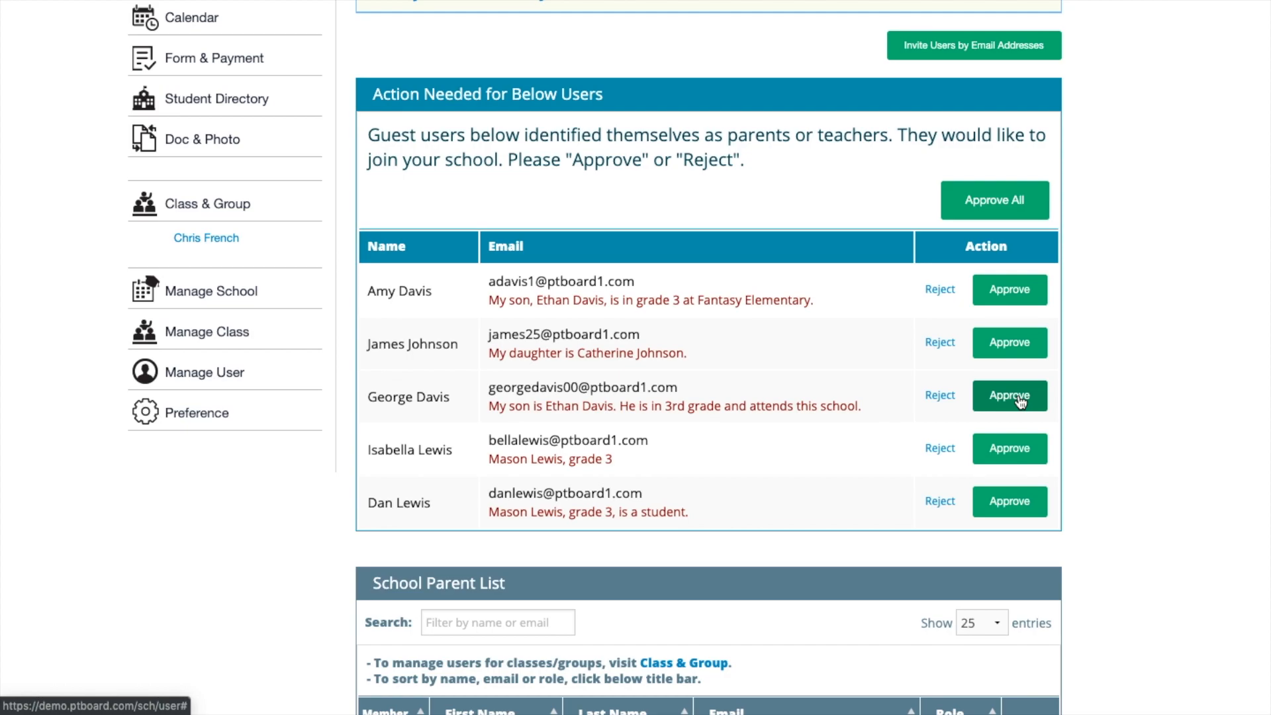
left_click(950, 453)
left_click(708, 208)
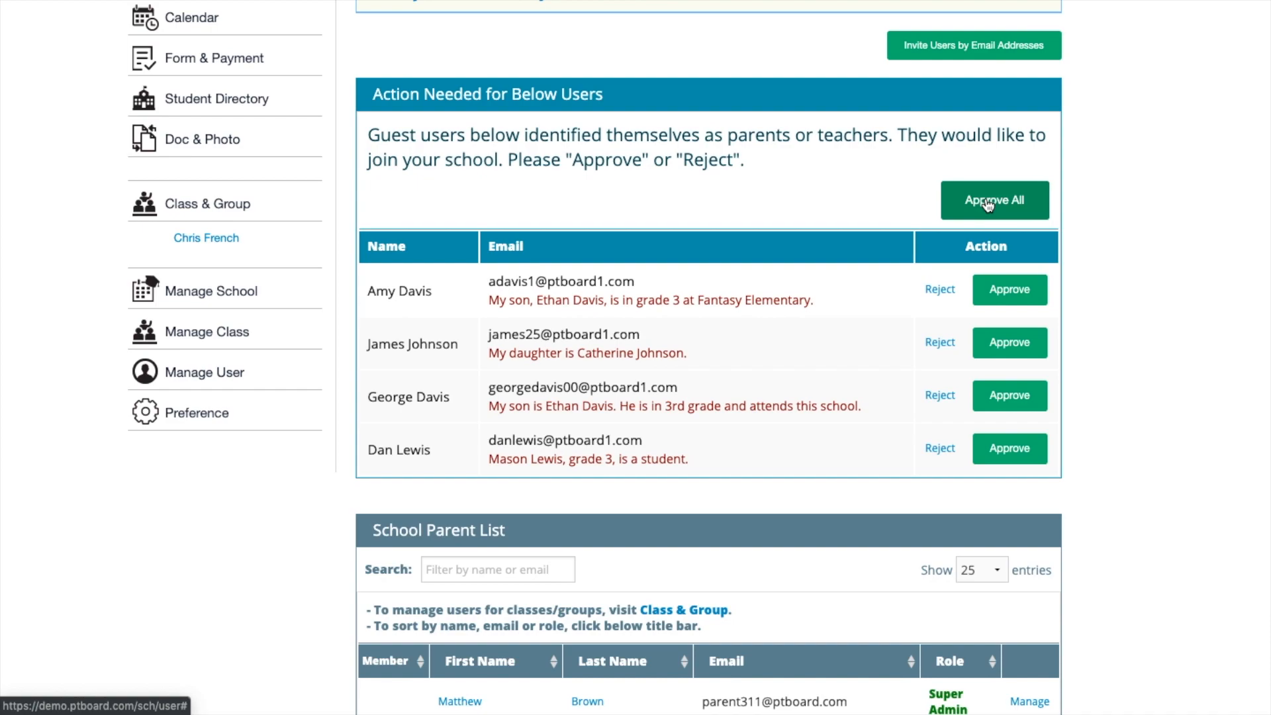
Step: Sort the School Parent List with members first, and re-sort it by last name in ascending order
scroll(988, 206, "down", 1)
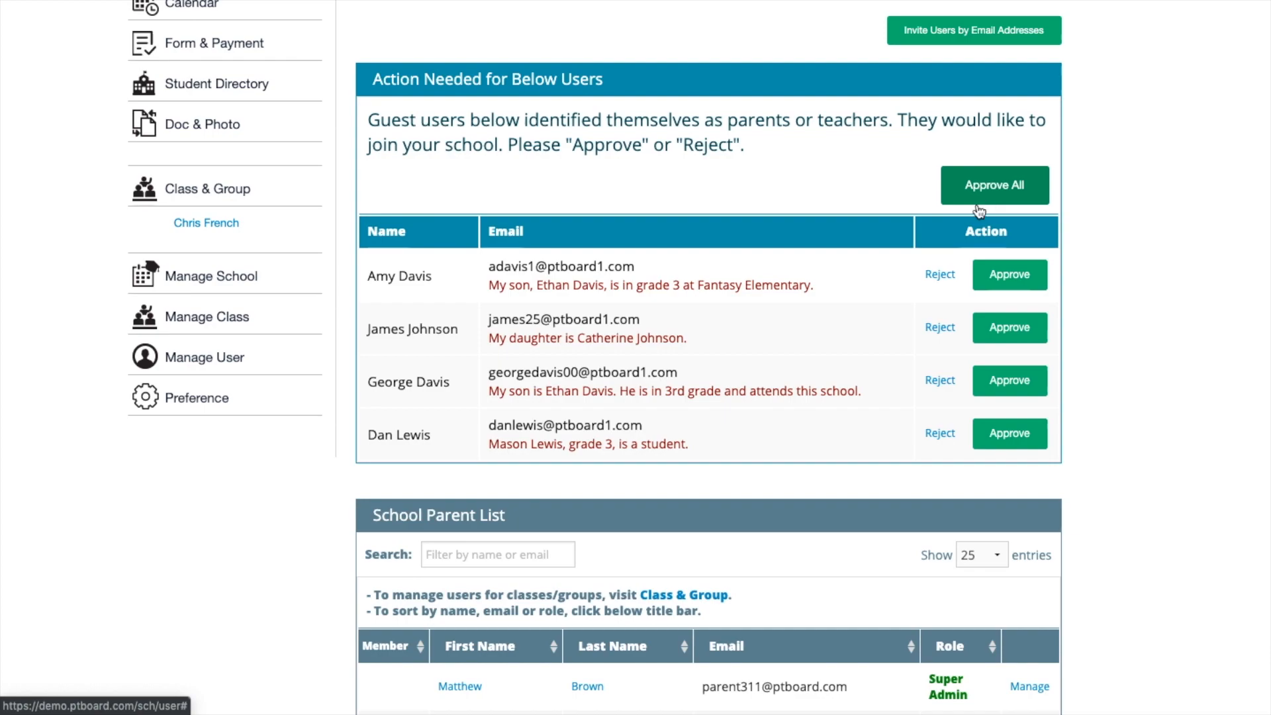
scroll(809, 439, "down", 5)
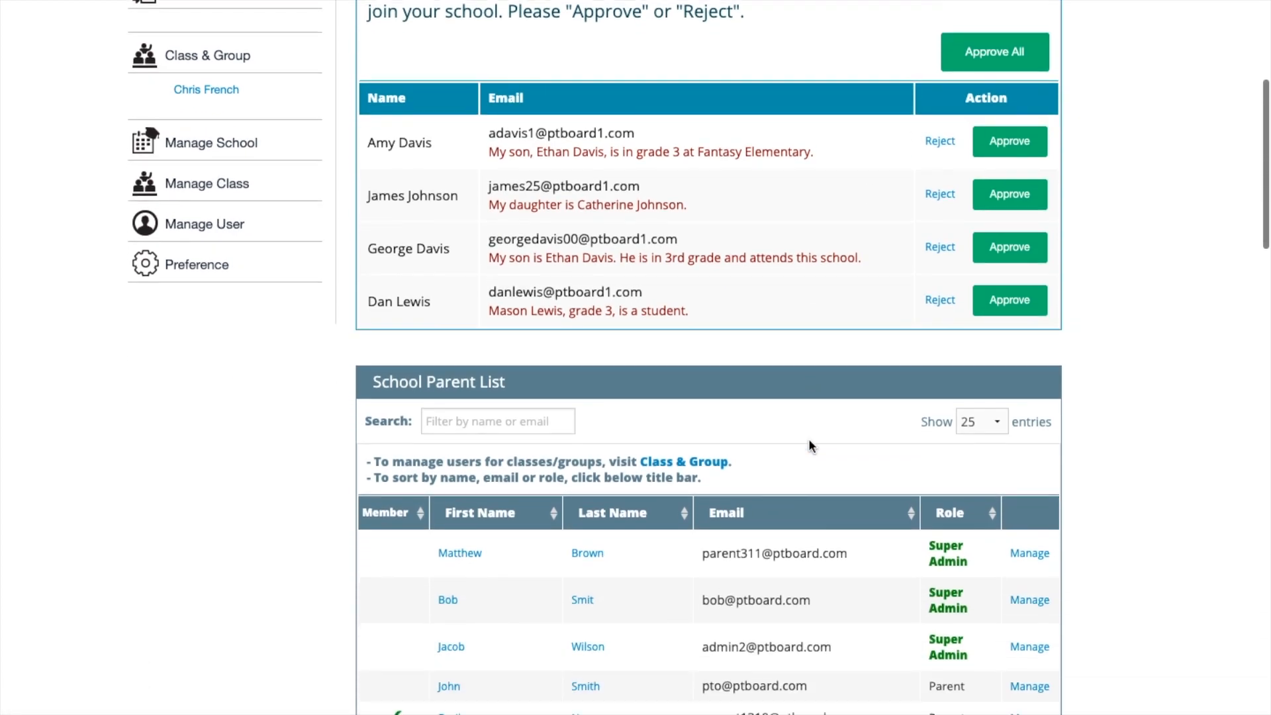
scroll(809, 441, "down", 2)
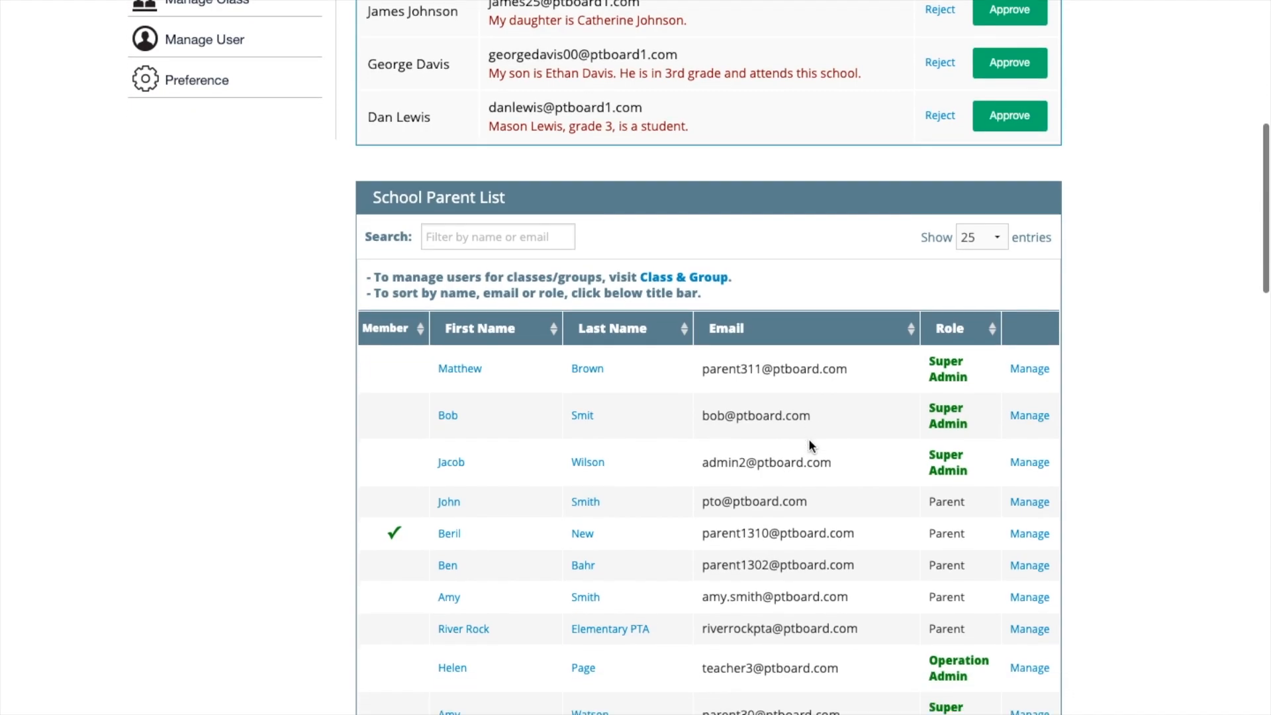
scroll(809, 438, "down", 1)
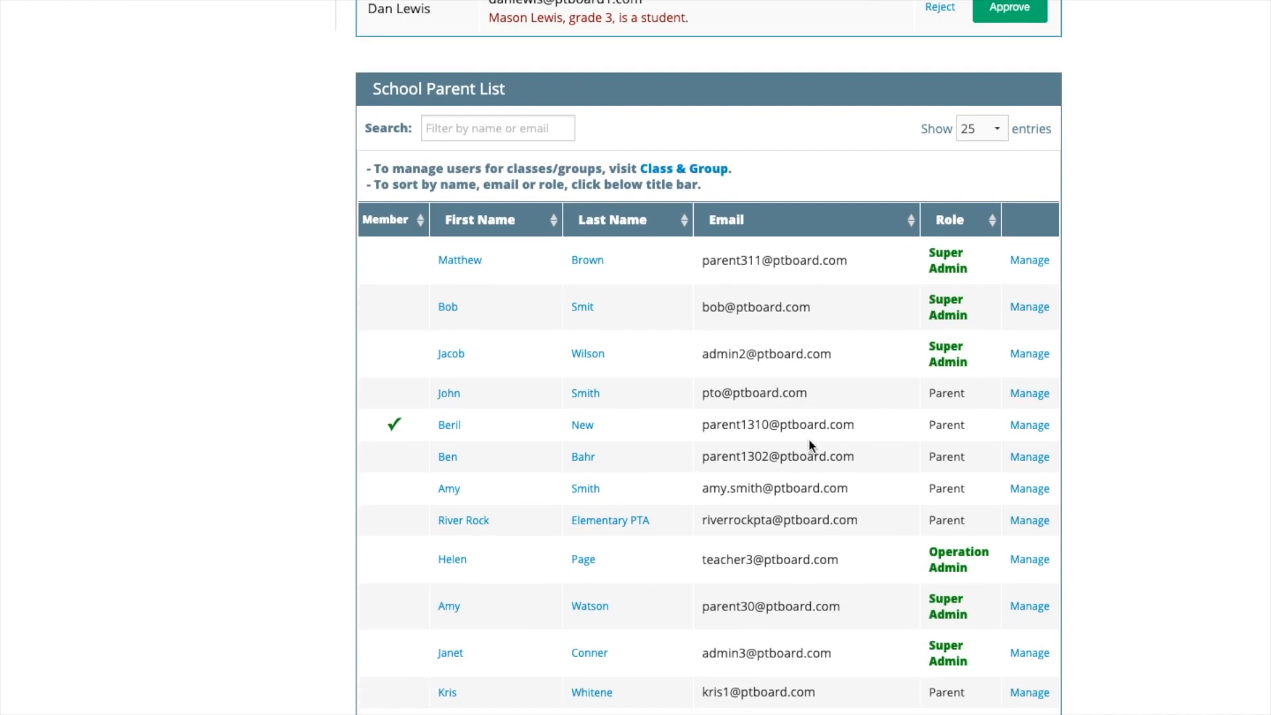
scroll(809, 439, "down", 1)
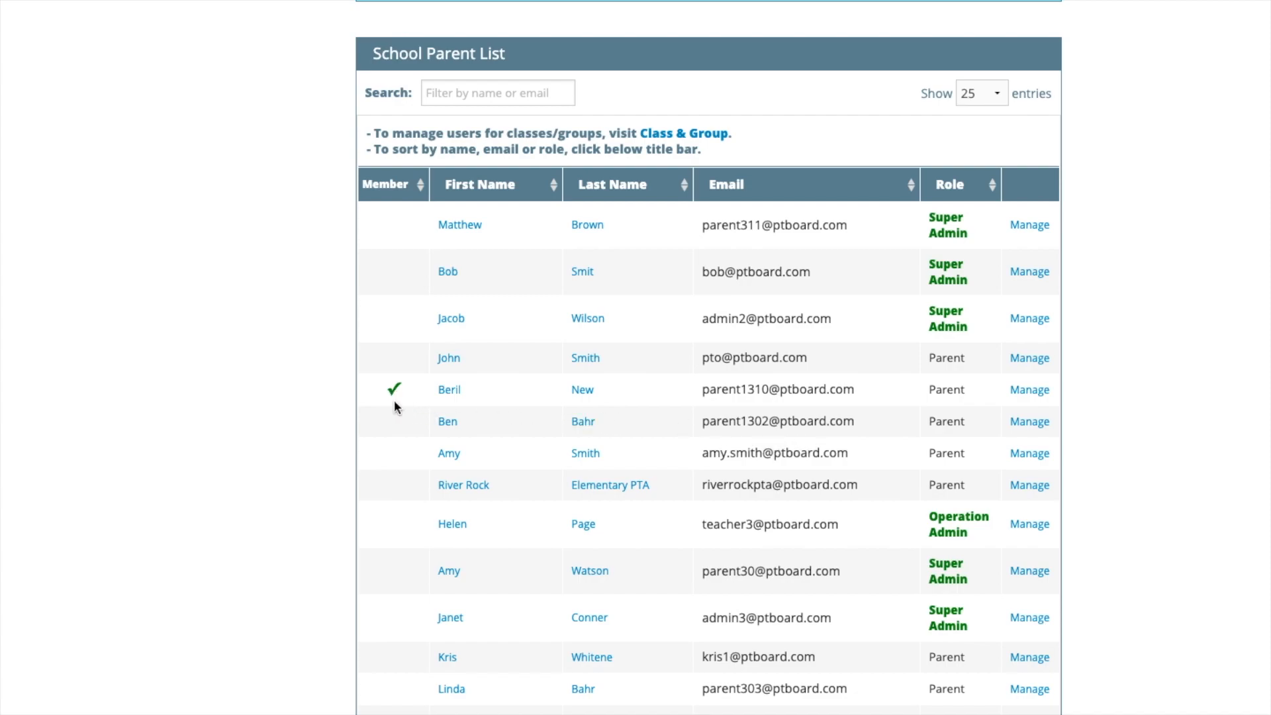
left_click(421, 192)
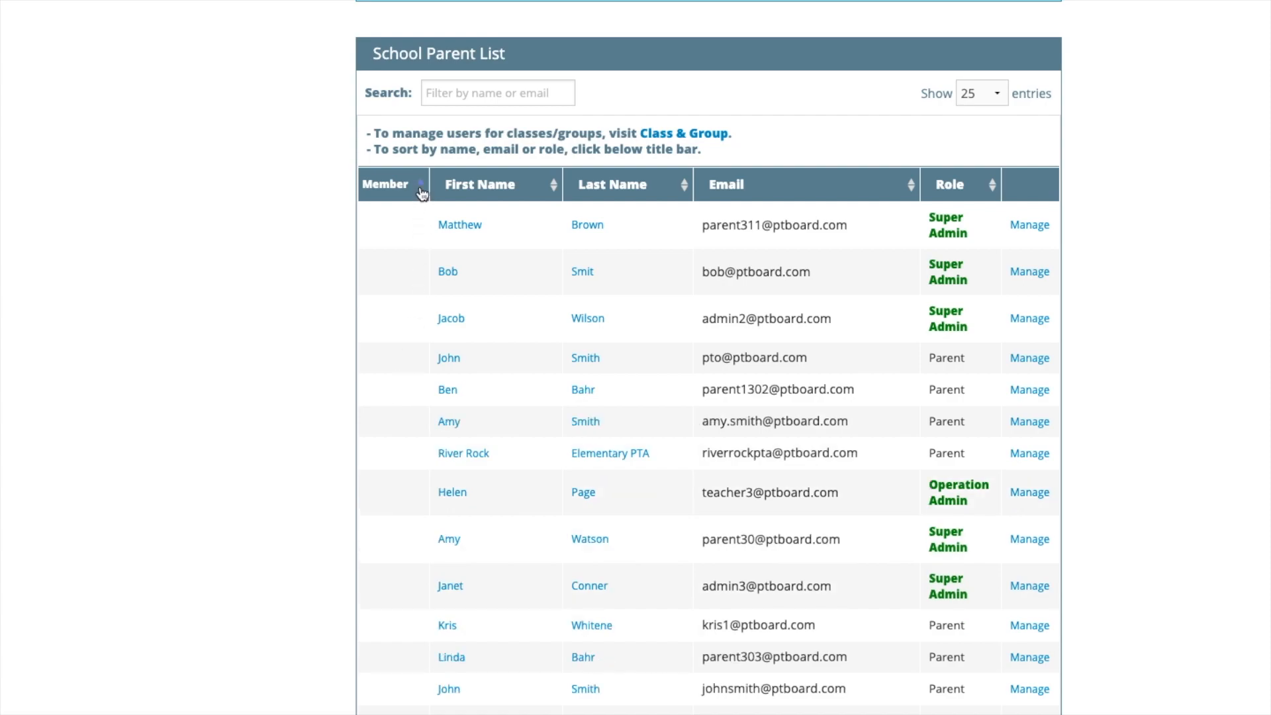
left_click(421, 192)
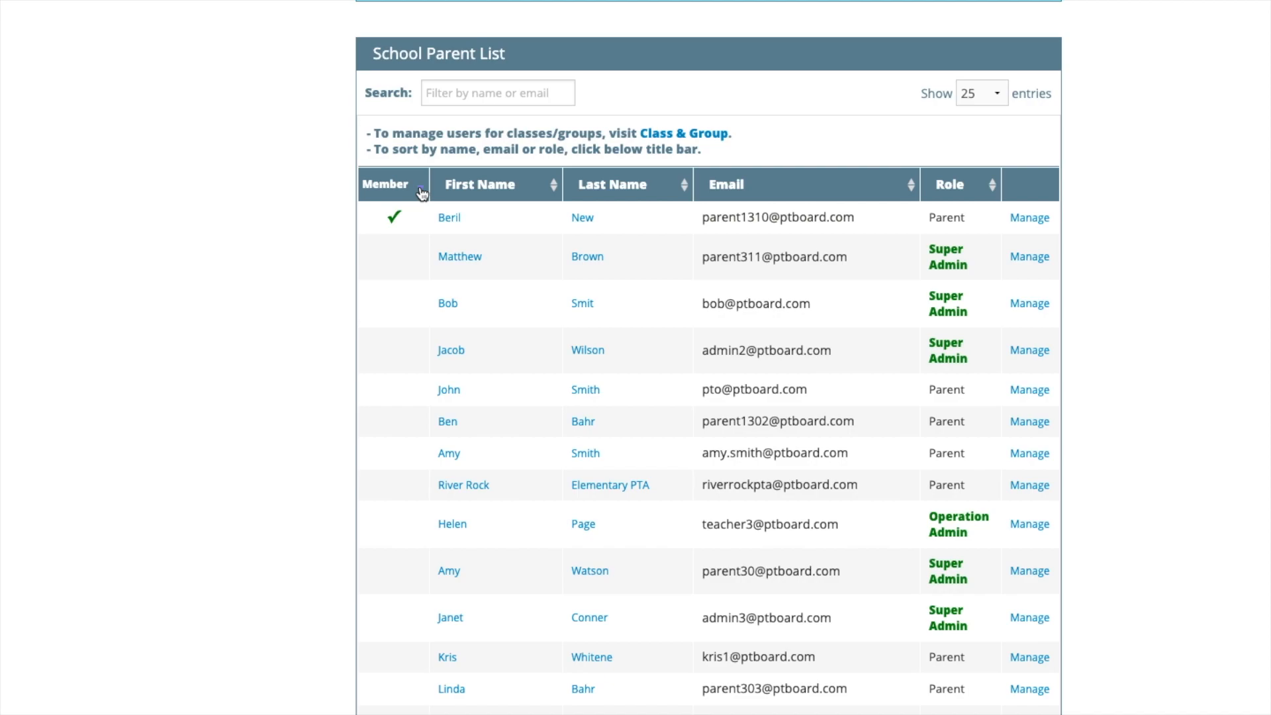
left_click(686, 191)
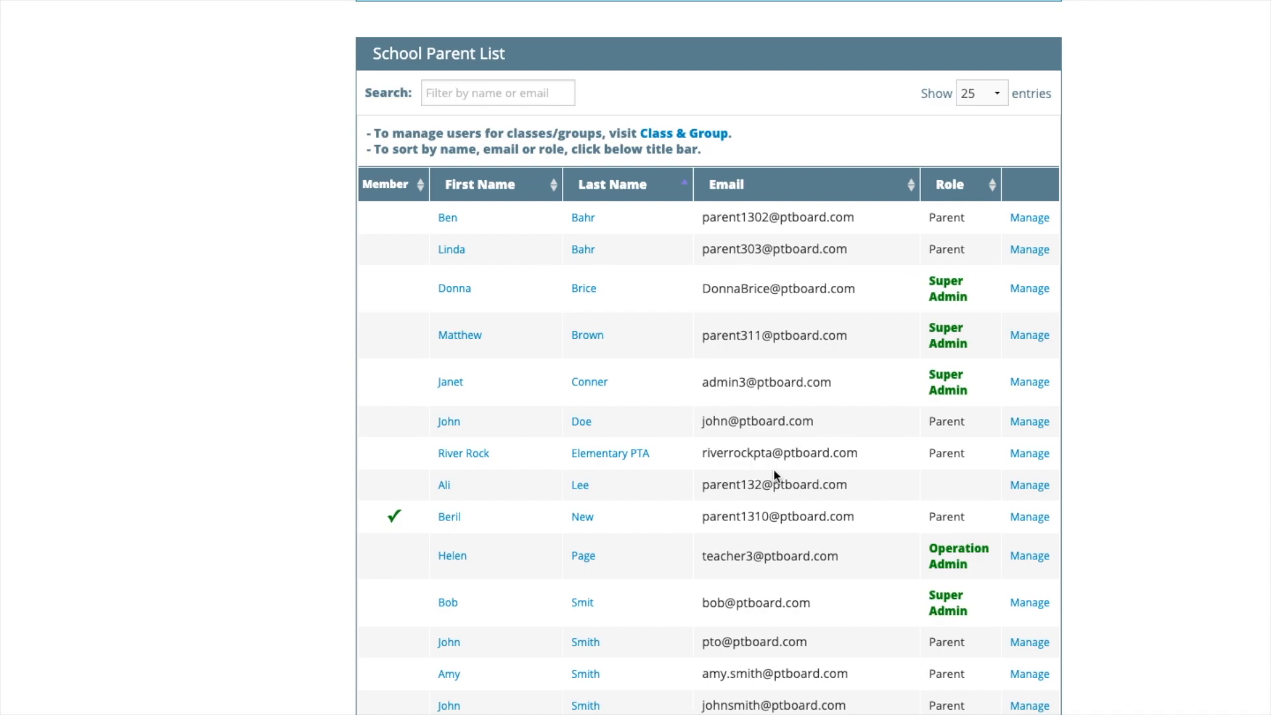
Step: Choose the Operation Admin role for the parent listed directly above River Rock Elementary PTA
left_click(1038, 427)
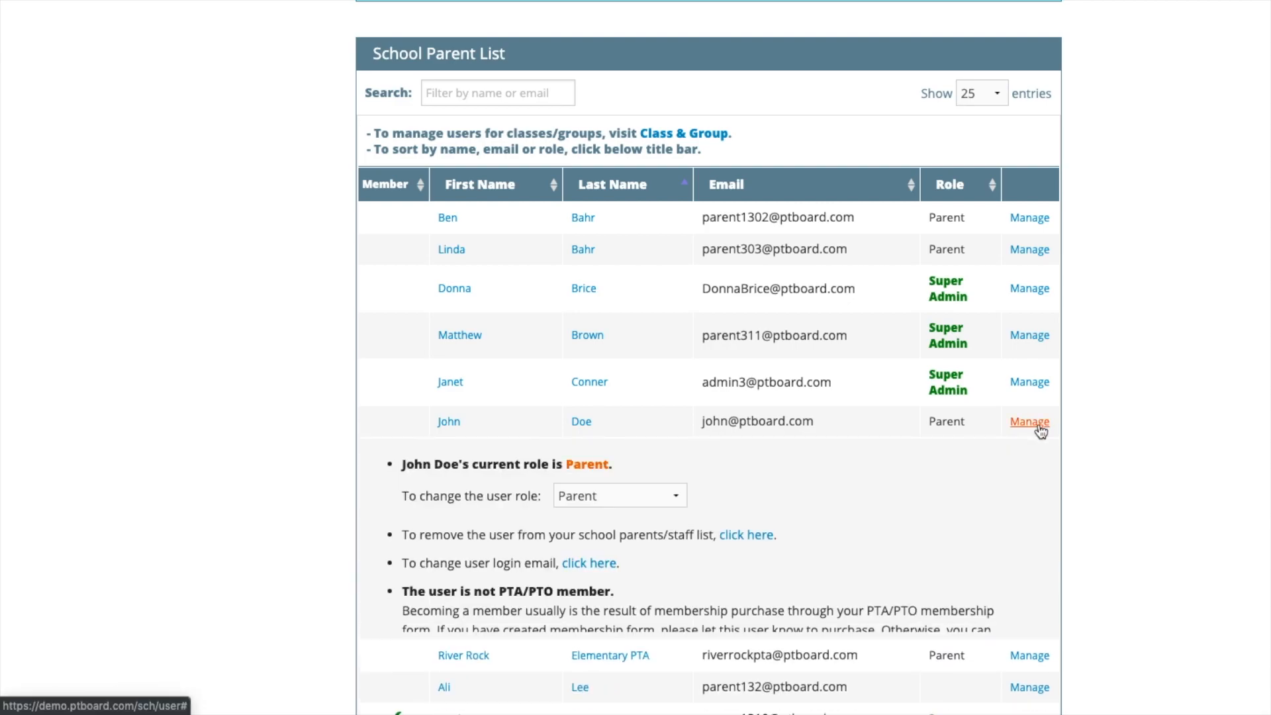
scroll(804, 446, "down", 3)
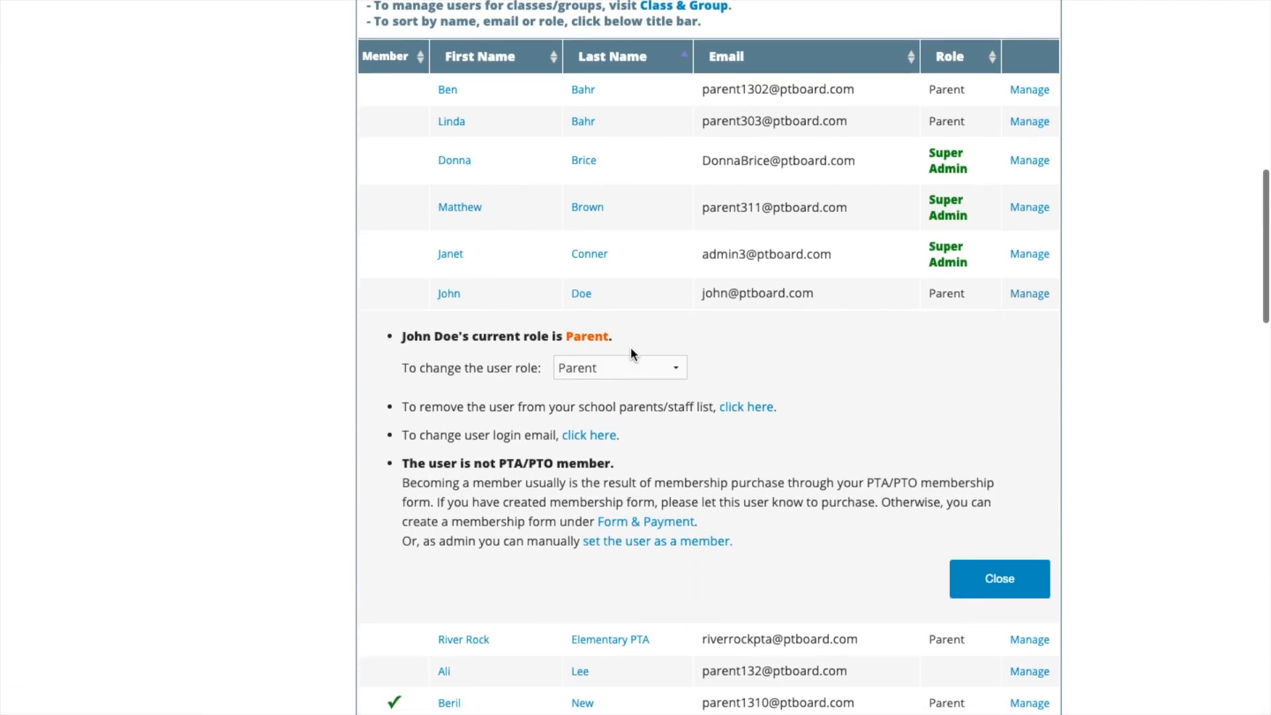
left_click(631, 368)
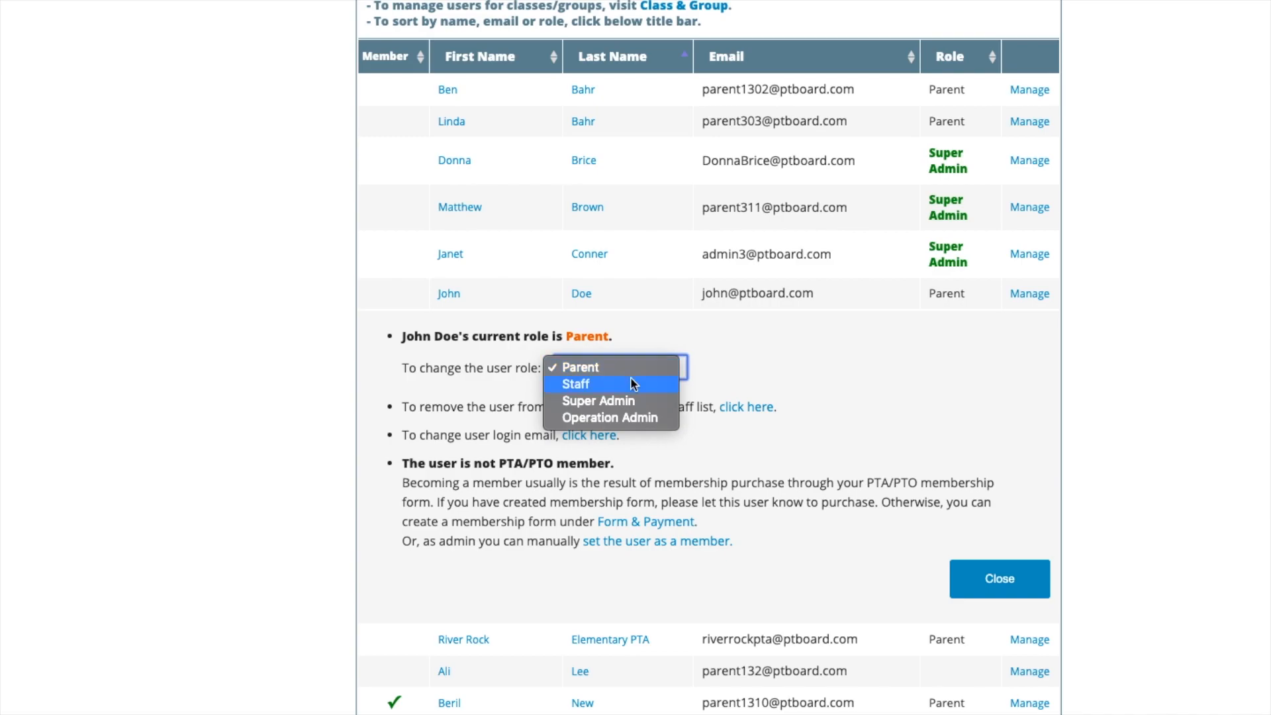
left_click(626, 412)
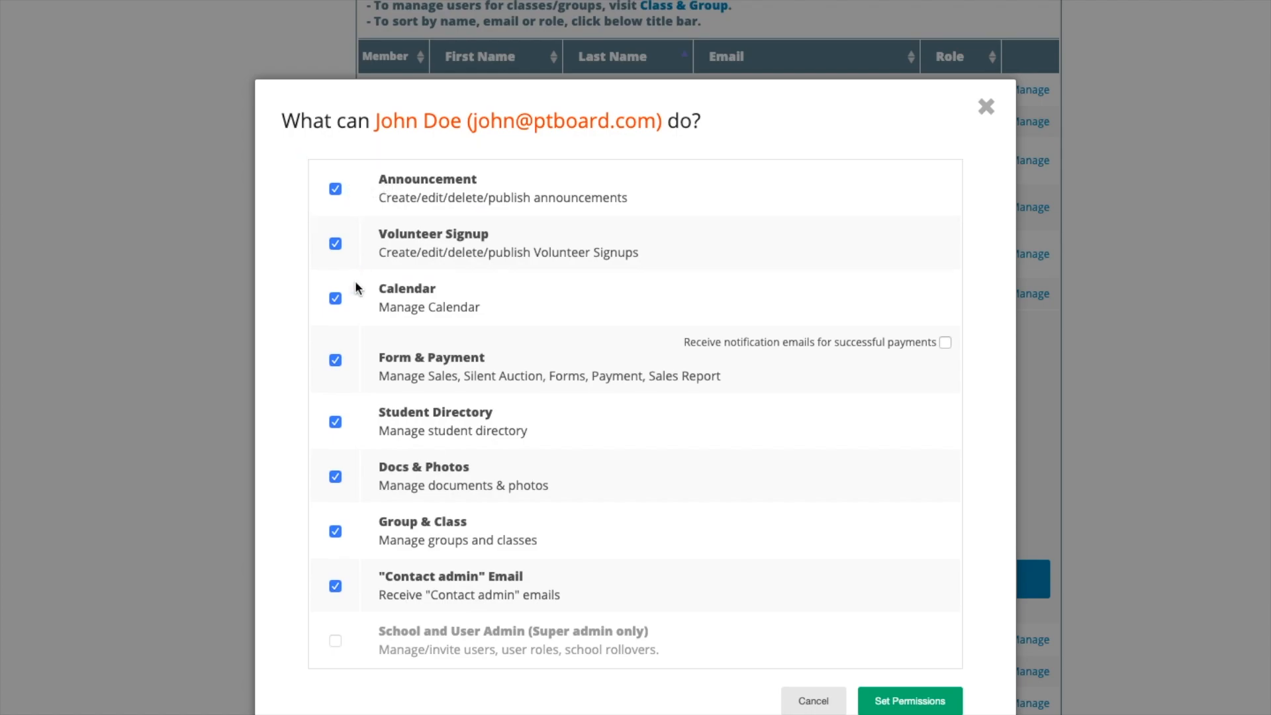
Step: Remove the Calendar, Form & Payment, Student Directory, Docs & Photos, Group & Class and "Contact admin" Email permissions
left_click(335, 299)
left_click(335, 361)
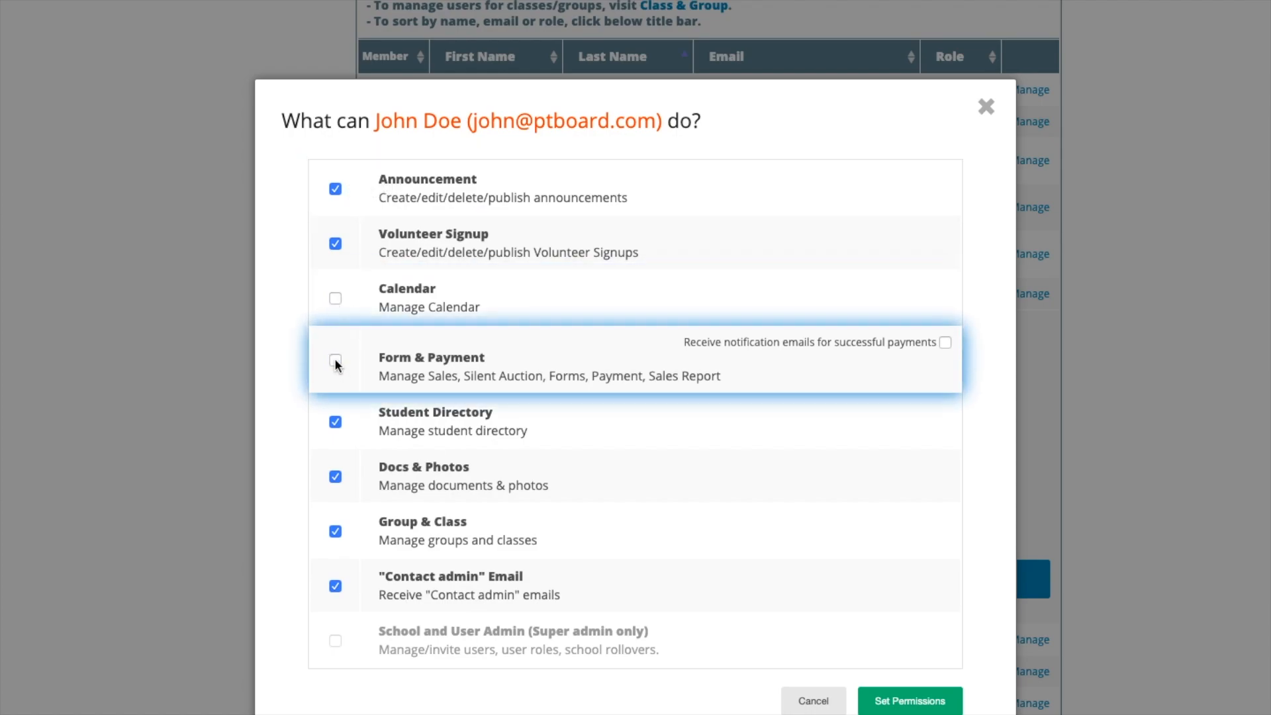
left_click(335, 422)
left_click(335, 476)
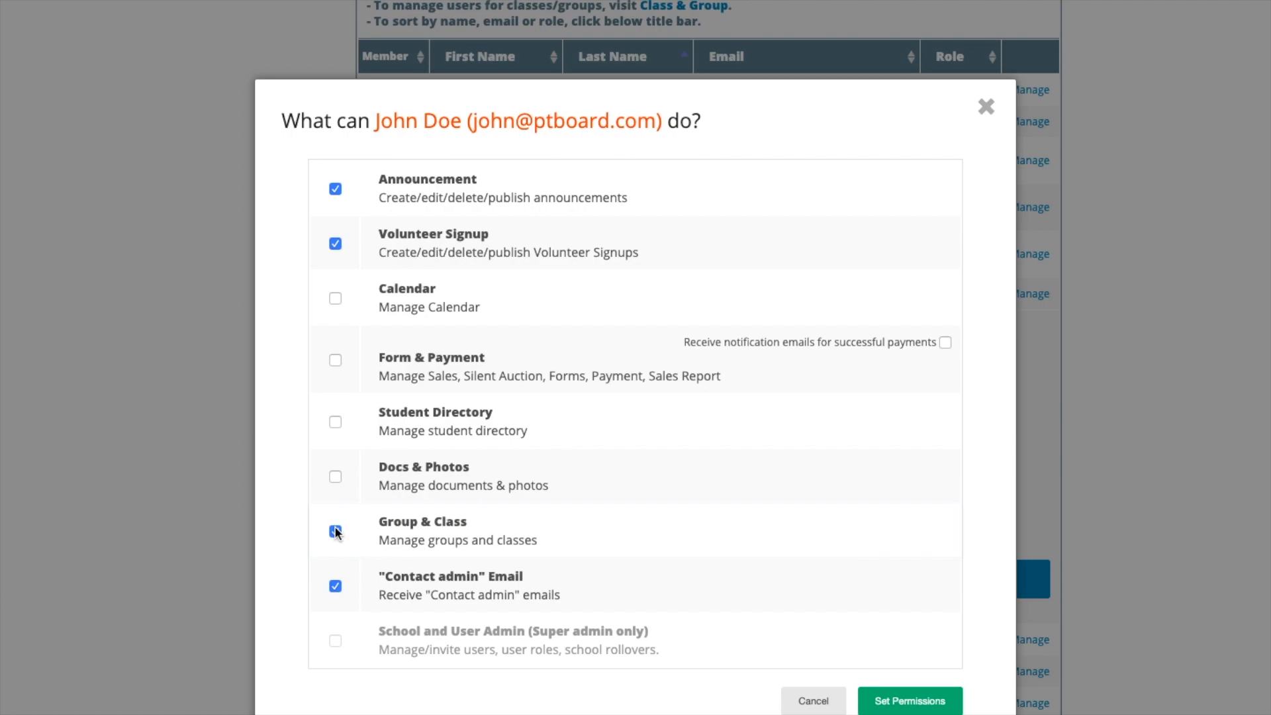
left_click(335, 531)
left_click(336, 587)
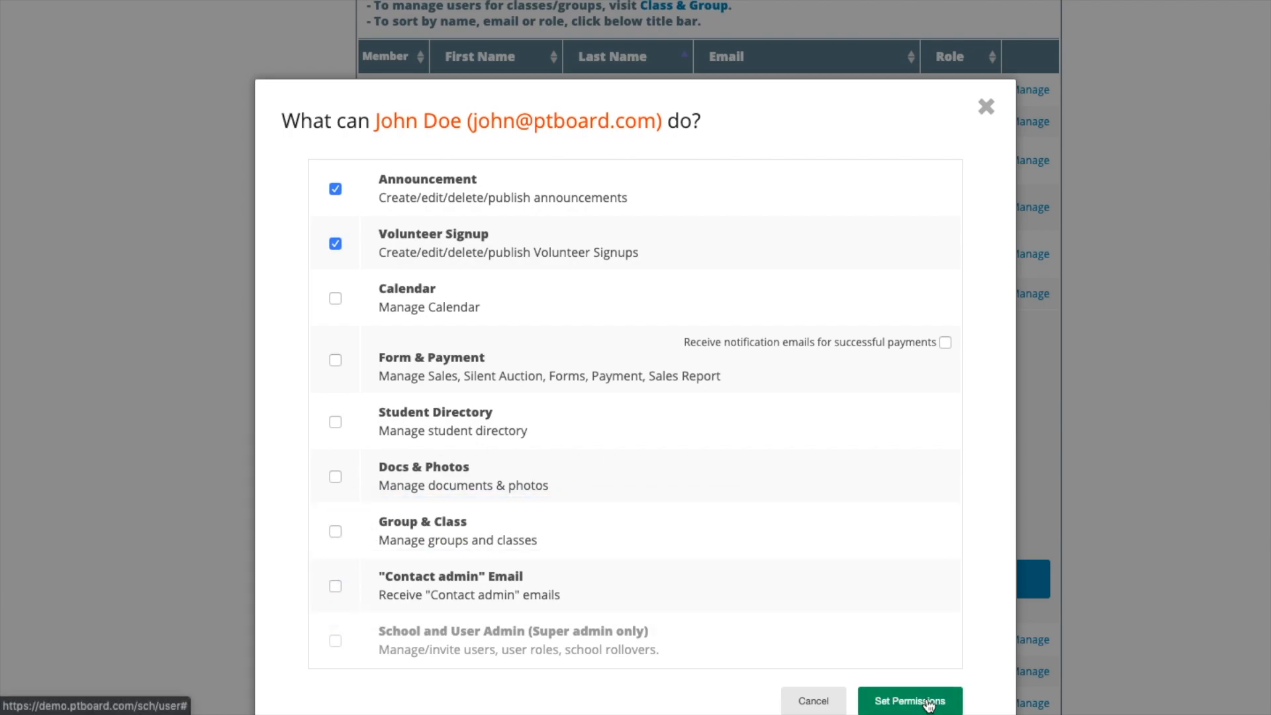
Step: Limit the operation admin's permissions to Form & Payment with notification emails for successful payments, and save them
left_click(334, 190)
left_click(337, 244)
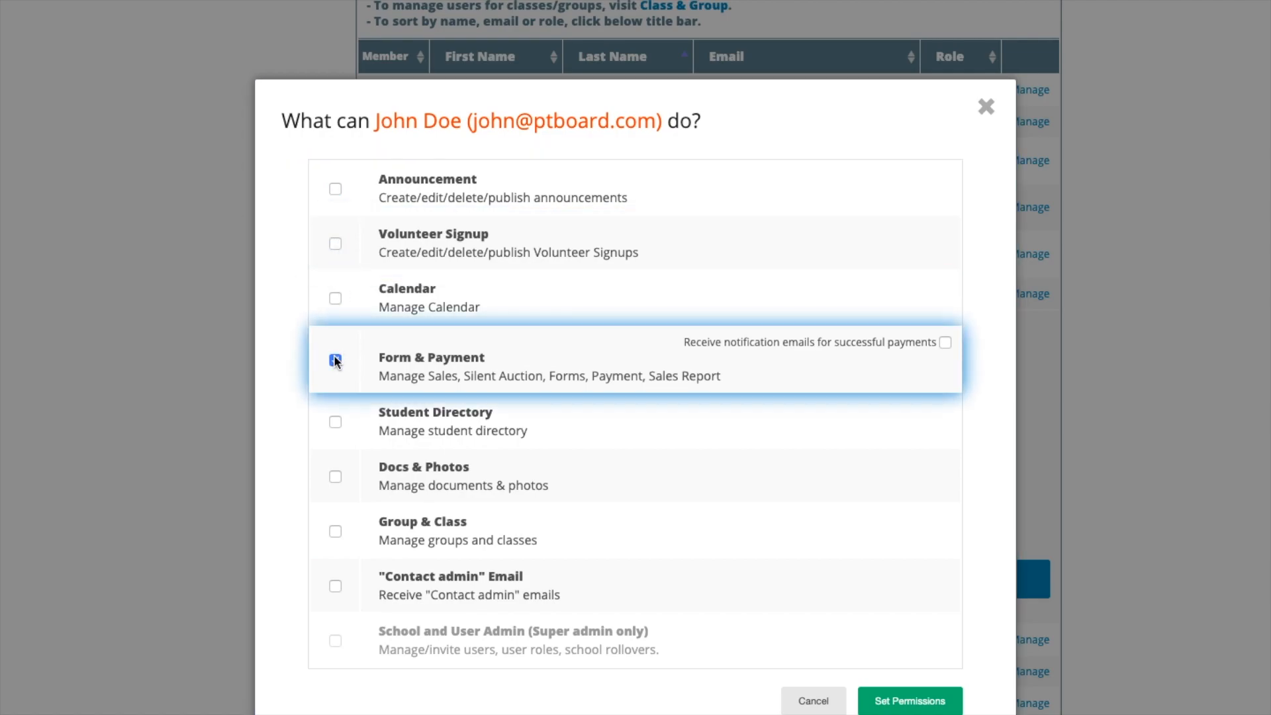
left_click(946, 344)
scroll(917, 496, "down", 3)
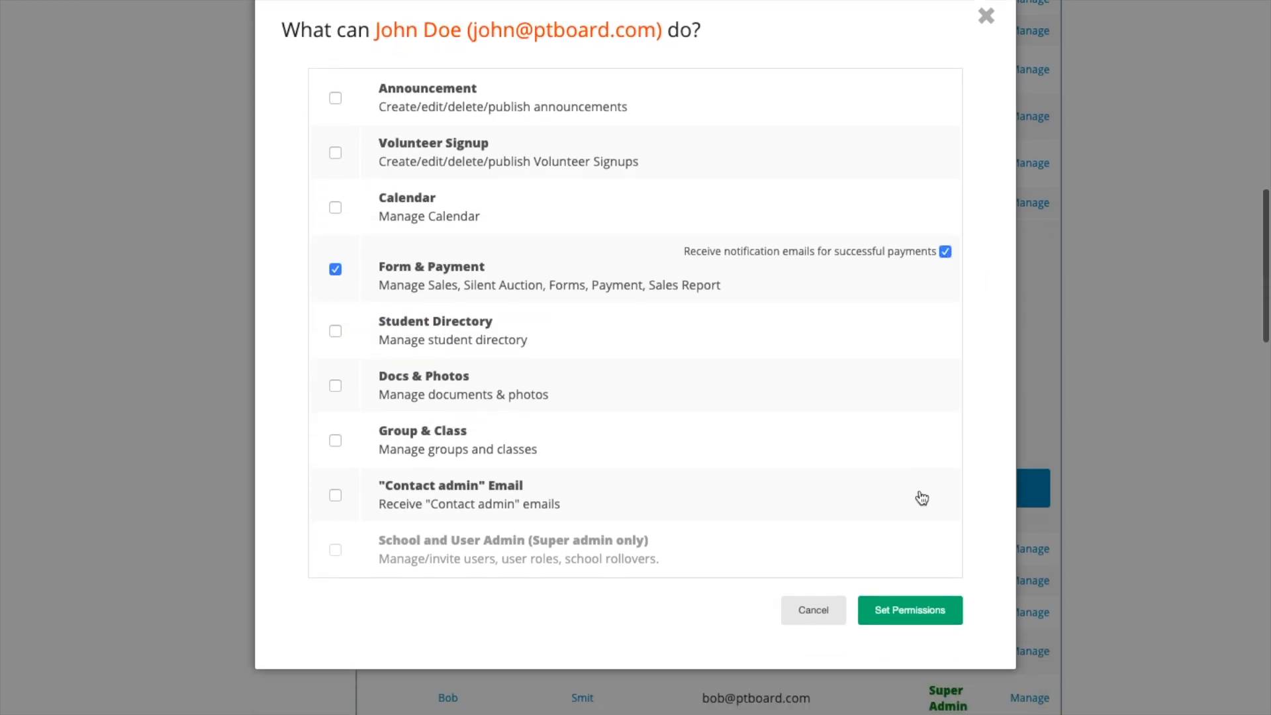
left_click(922, 571)
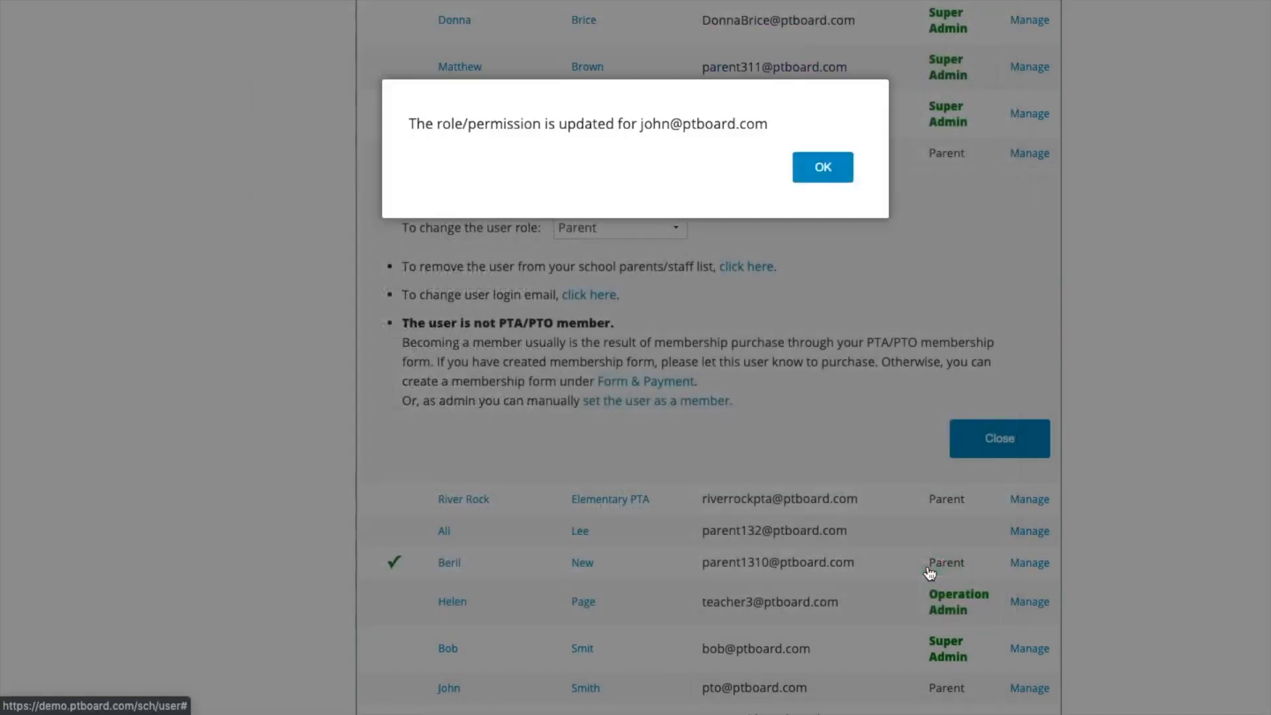
left_click(824, 169)
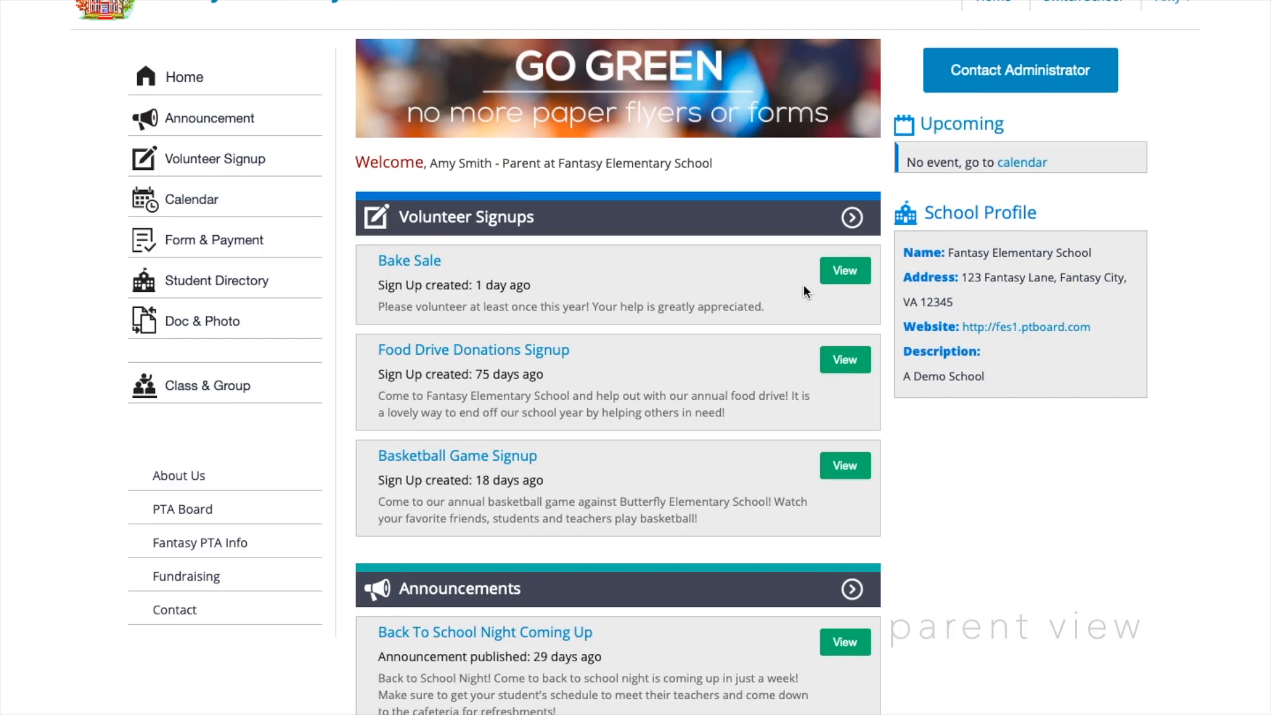
Step: View the Contact Administrator message form from the parent's home page and close it without sending anything
left_click(1006, 72)
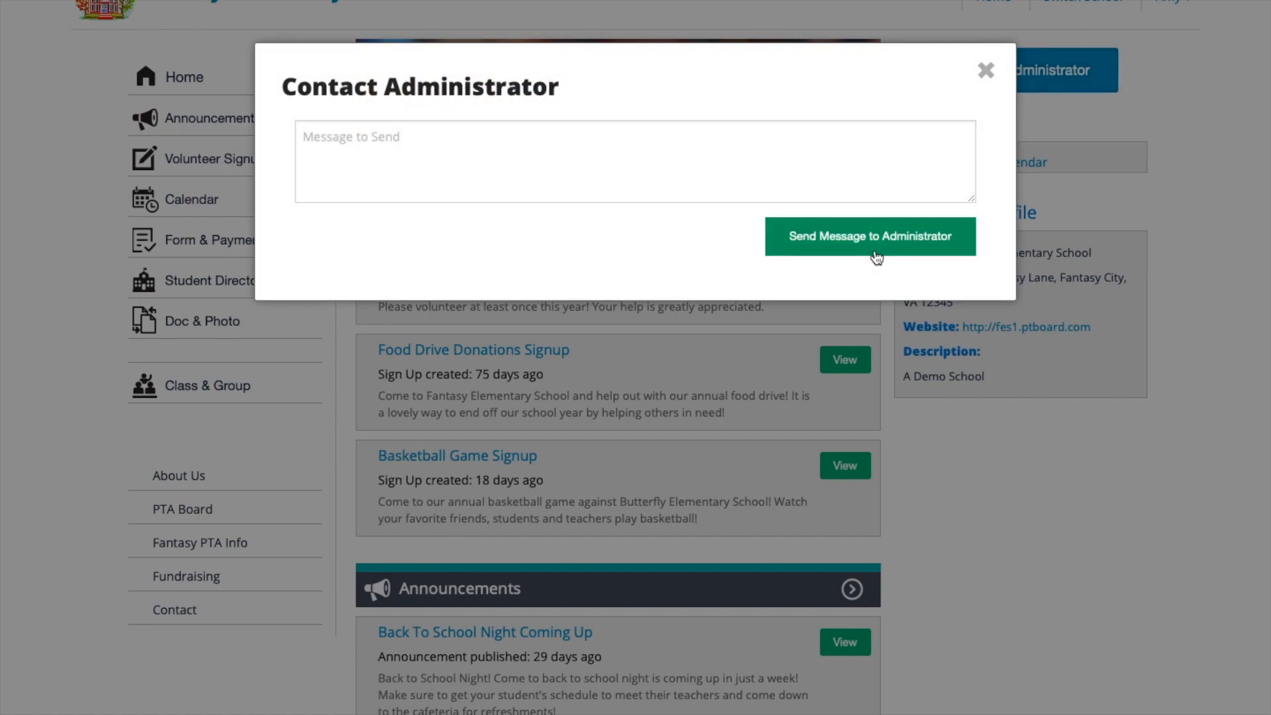
left_click(986, 71)
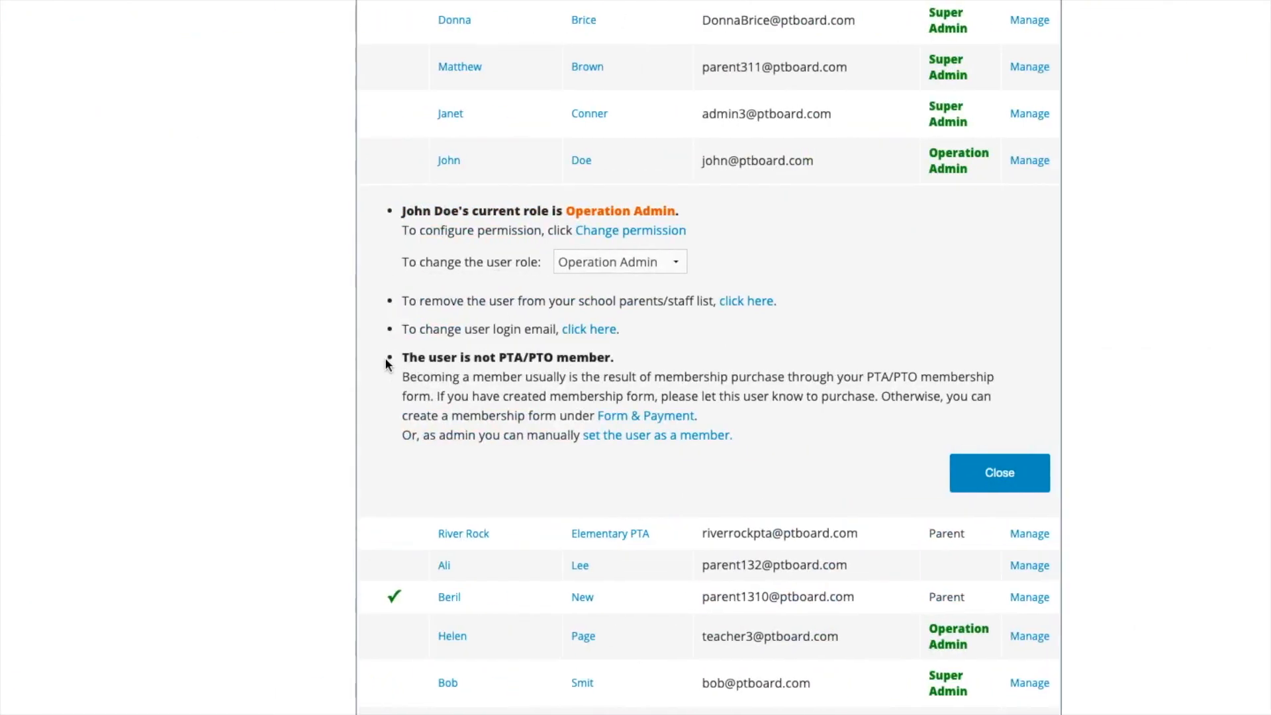
Step: Change the same user's role to Super Admin and save it with all offered permissions, including "Contact admin" Email
left_click(644, 262)
left_click(635, 247)
left_click(635, 232)
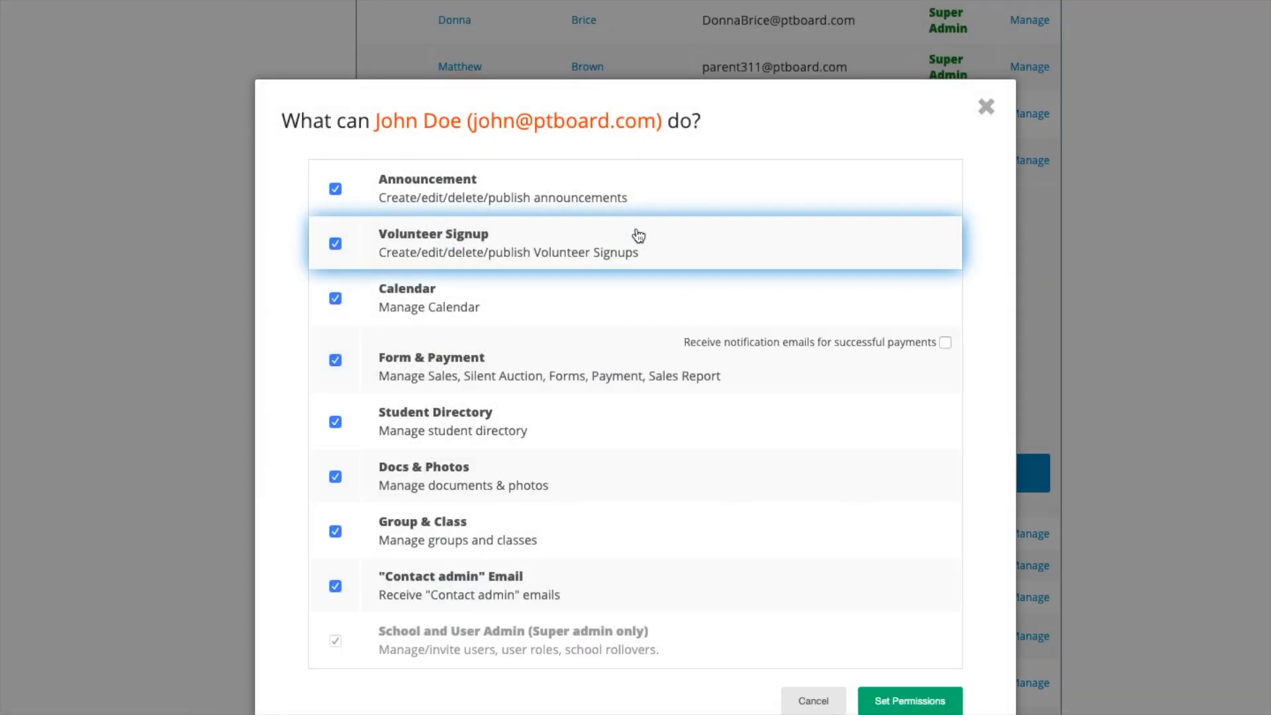
scroll(637, 235, "down", 3)
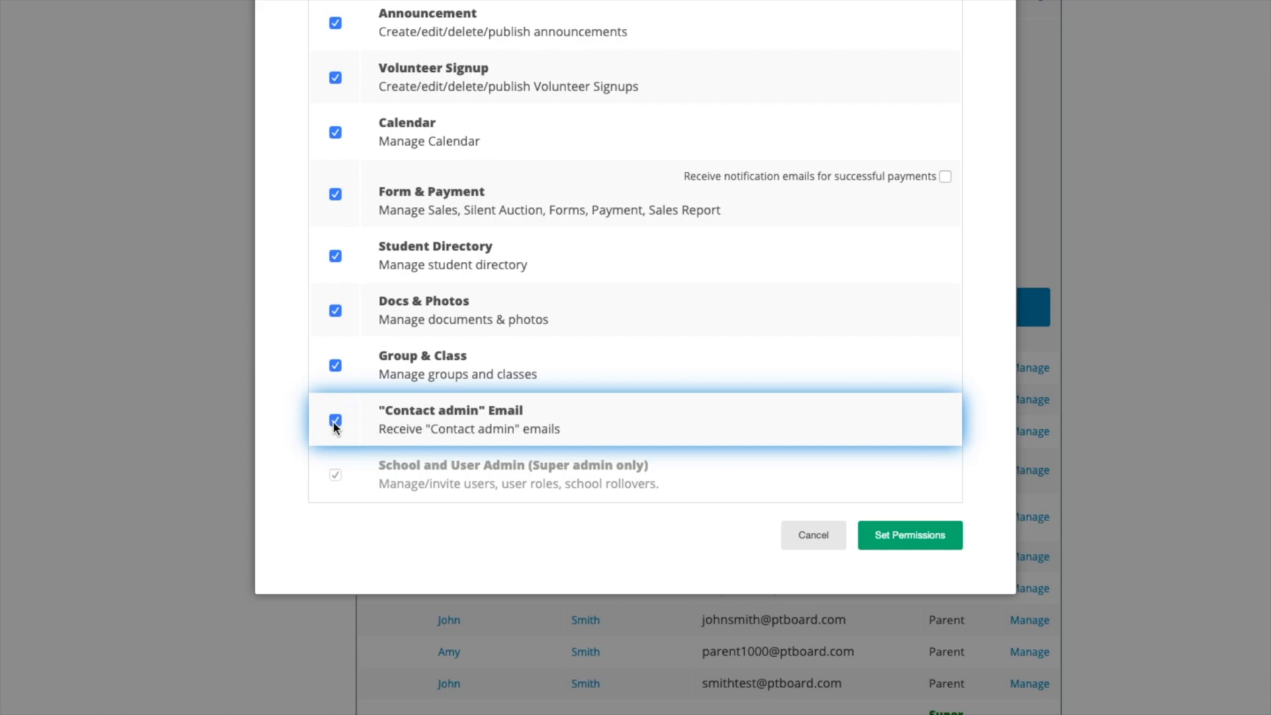
left_click(935, 544)
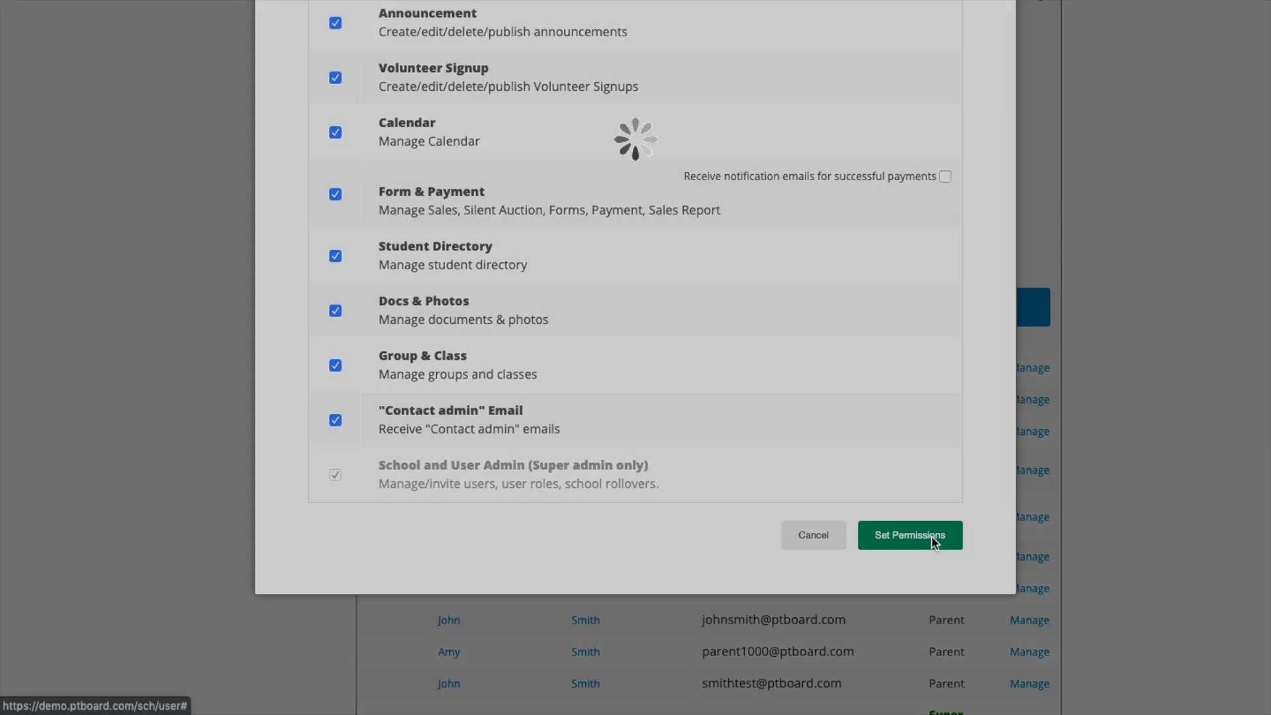
left_click(824, 170)
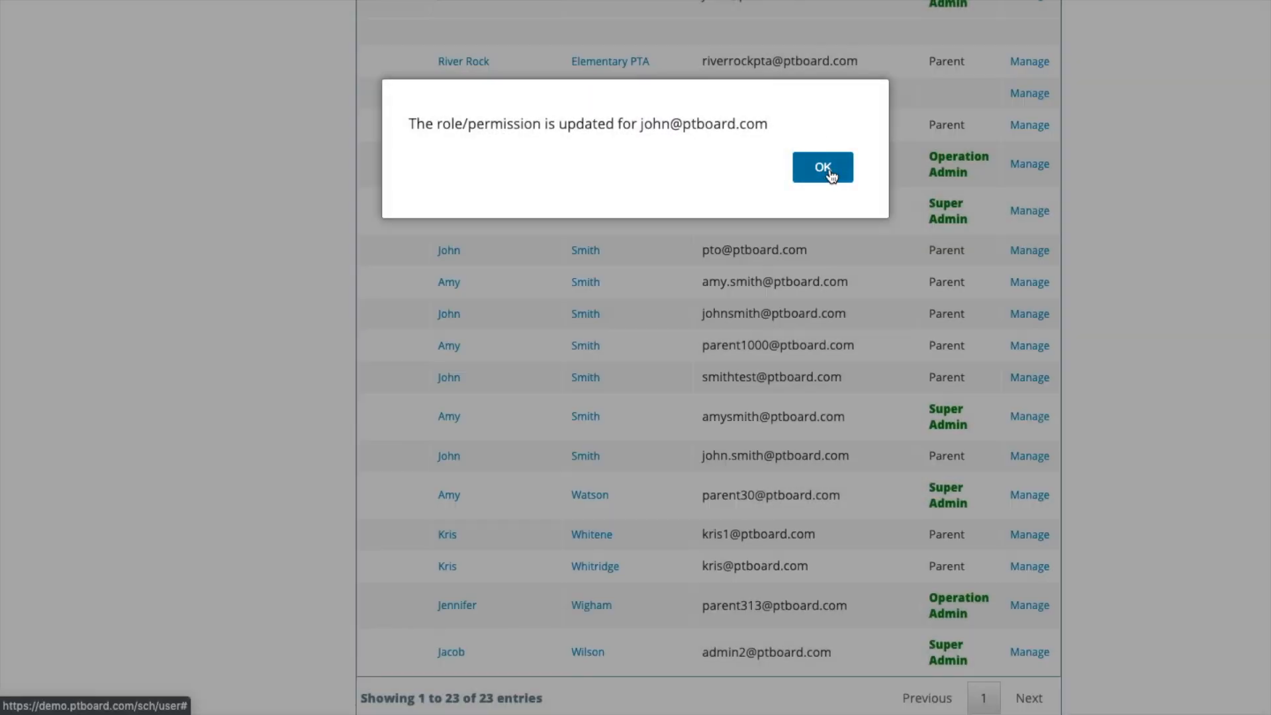
Step: Replace the super admin's login email with the copied new address, and set the same user as a PTA/PTO member
scroll(824, 182, "down", 2)
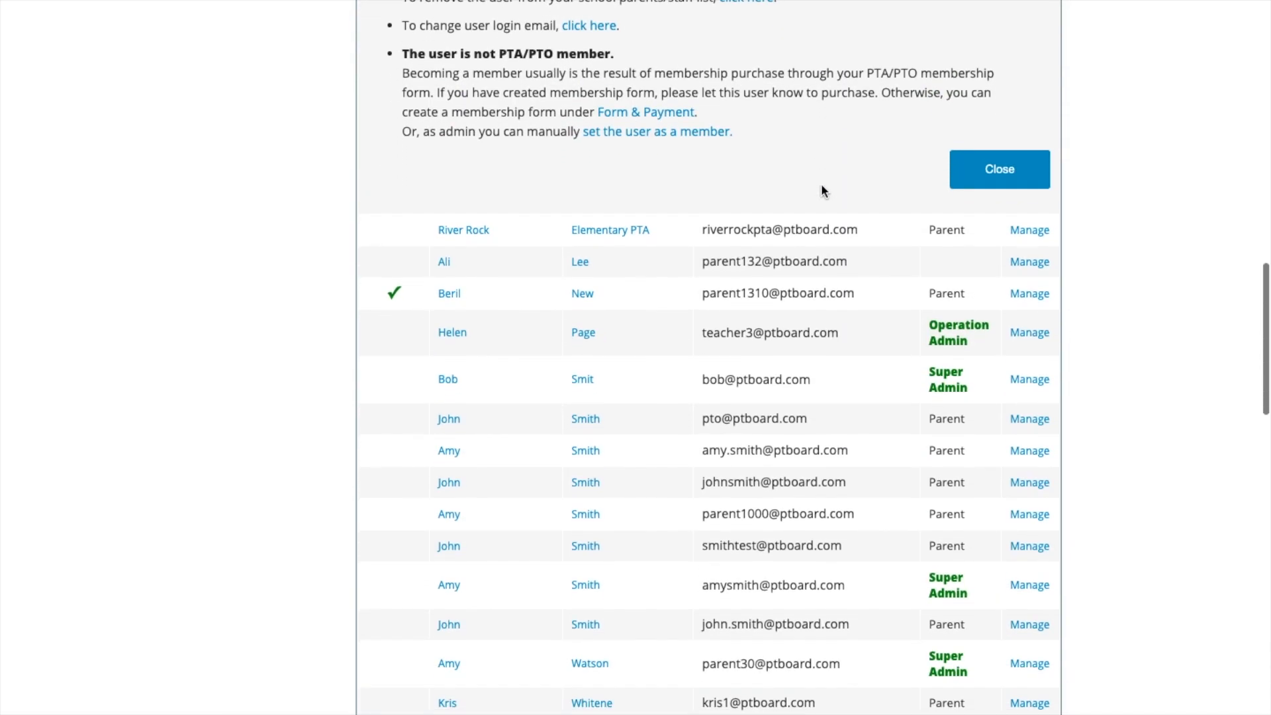
scroll(821, 184, "up", 3)
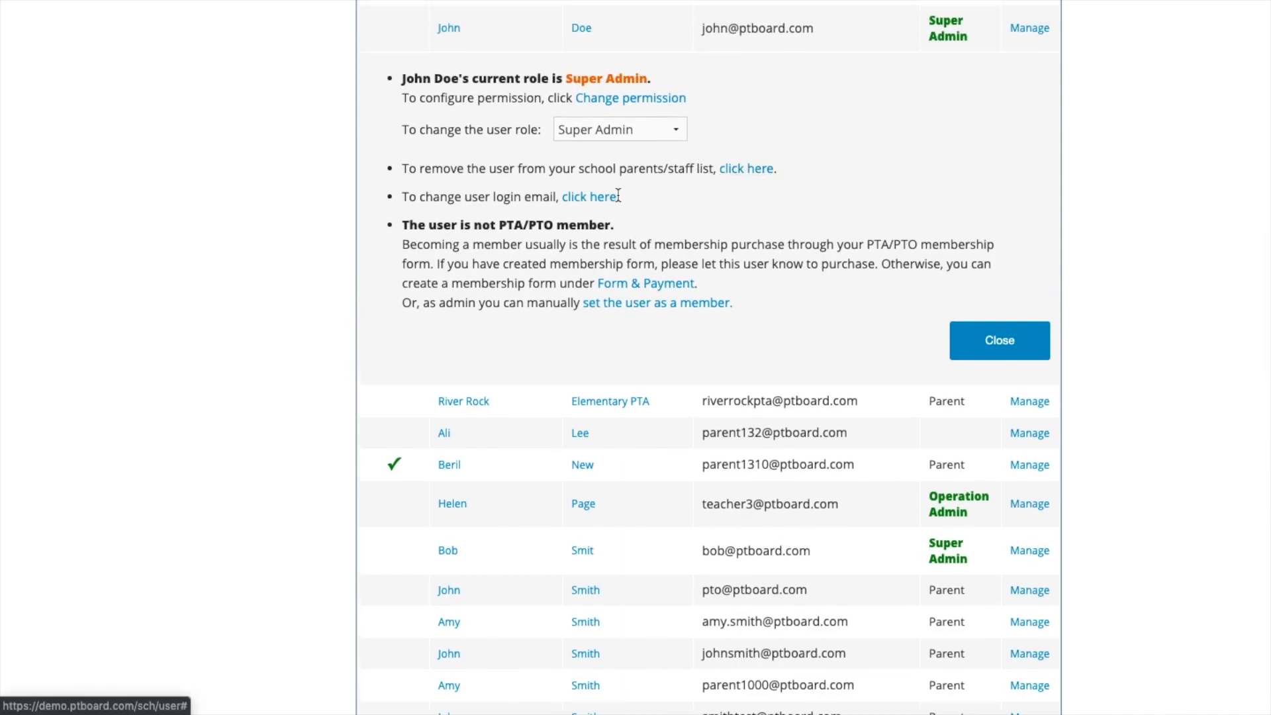
left_click(603, 198)
left_click(545, 245)
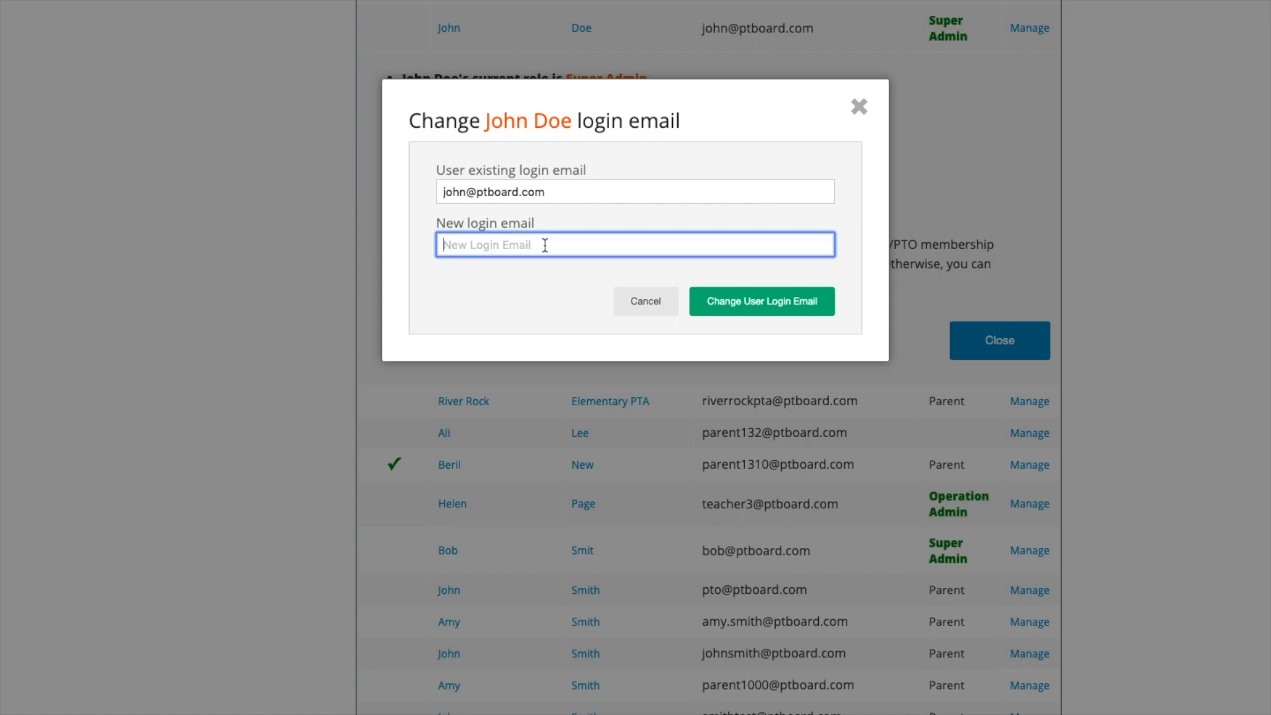
key("super+v")
left_click(827, 299)
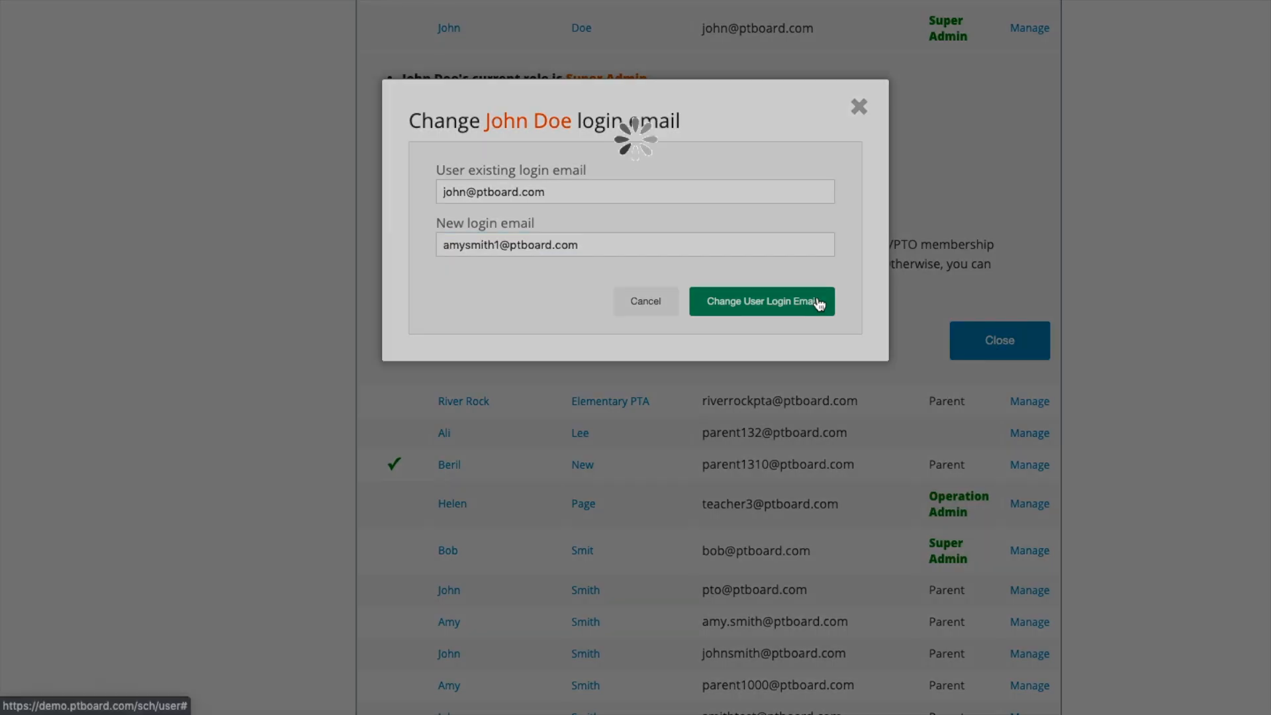
left_click(831, 166)
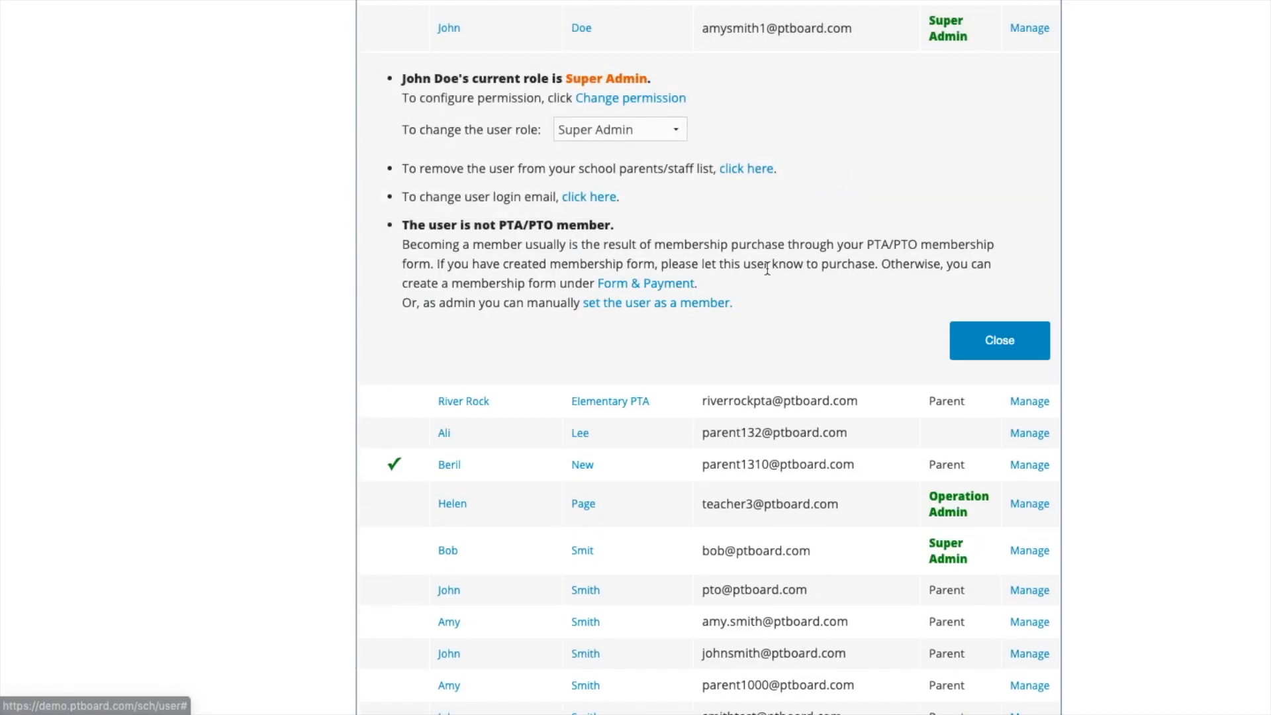
left_click(629, 305)
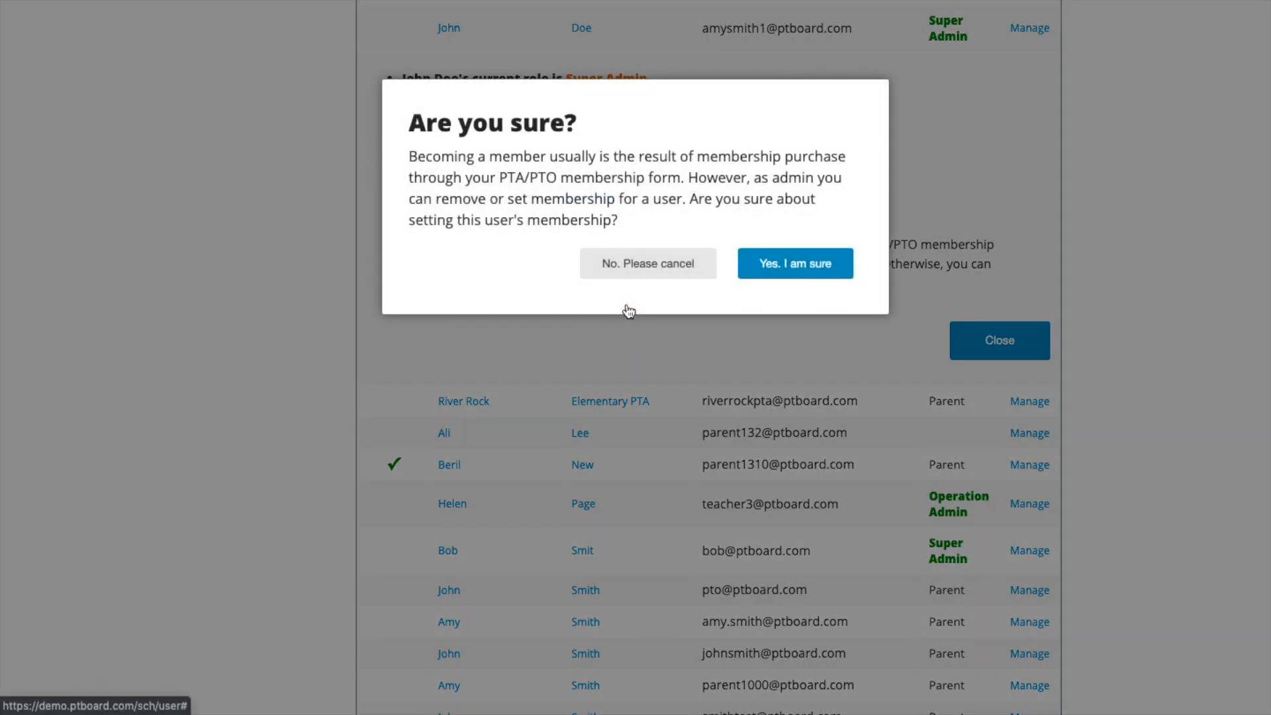
left_click(820, 268)
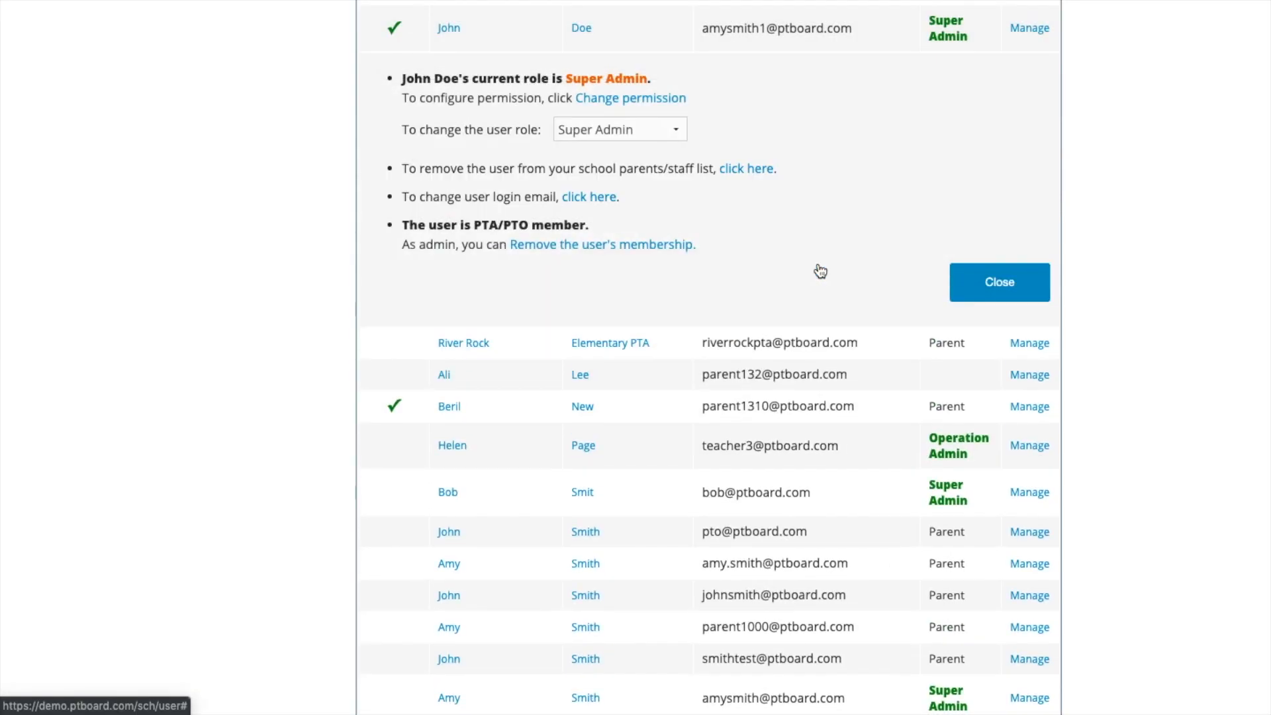
Step: Open user management for the 6th-grade History Class
scroll(740, 244, "up", 3)
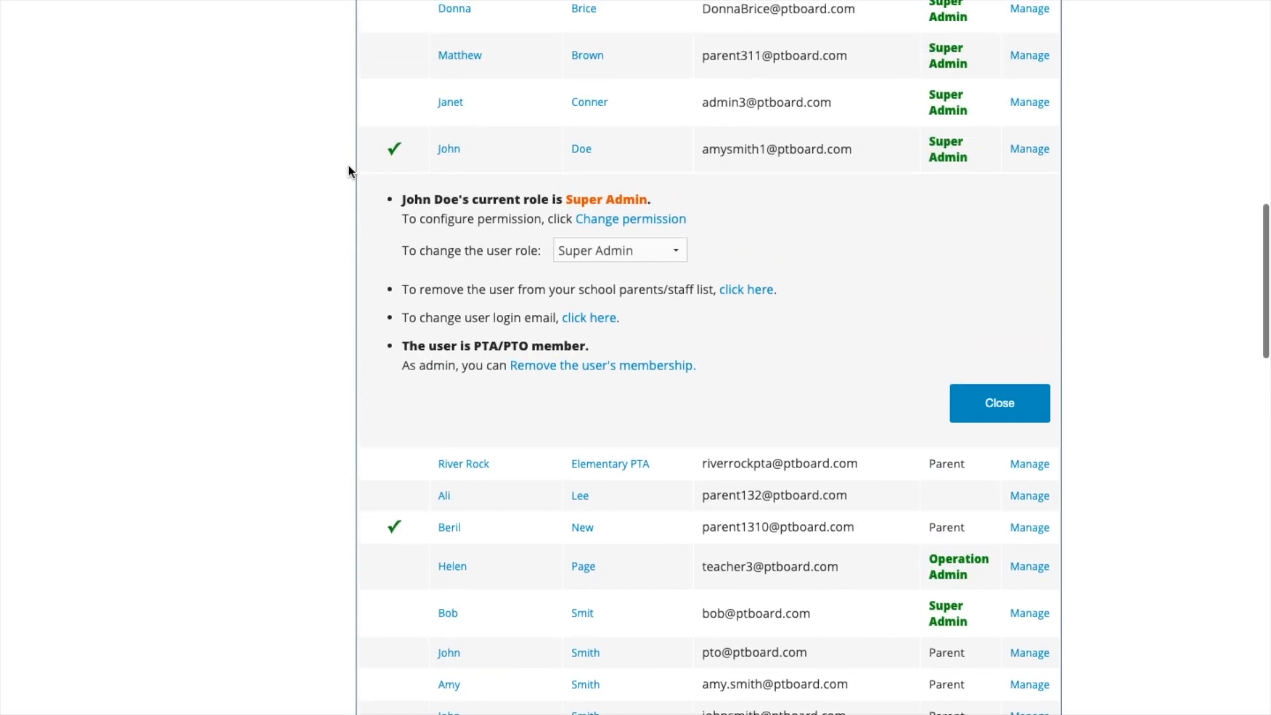
scroll(386, 178, "up", 10)
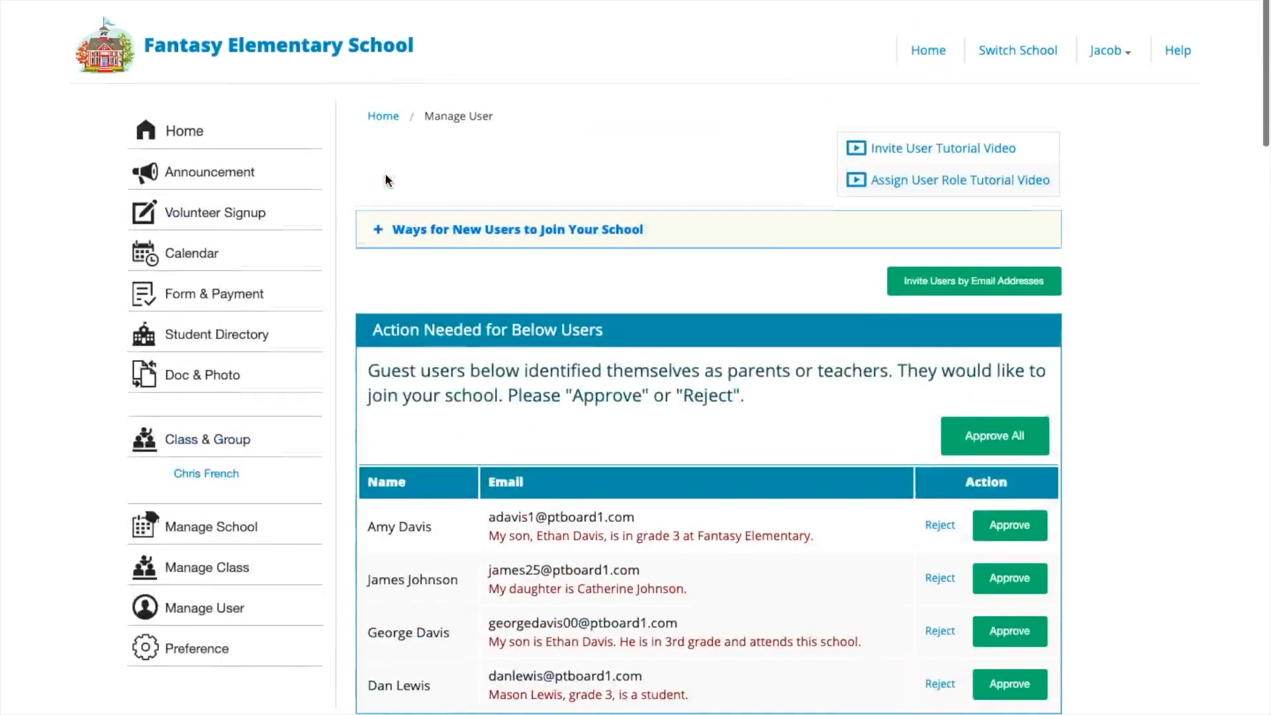
left_click(281, 561)
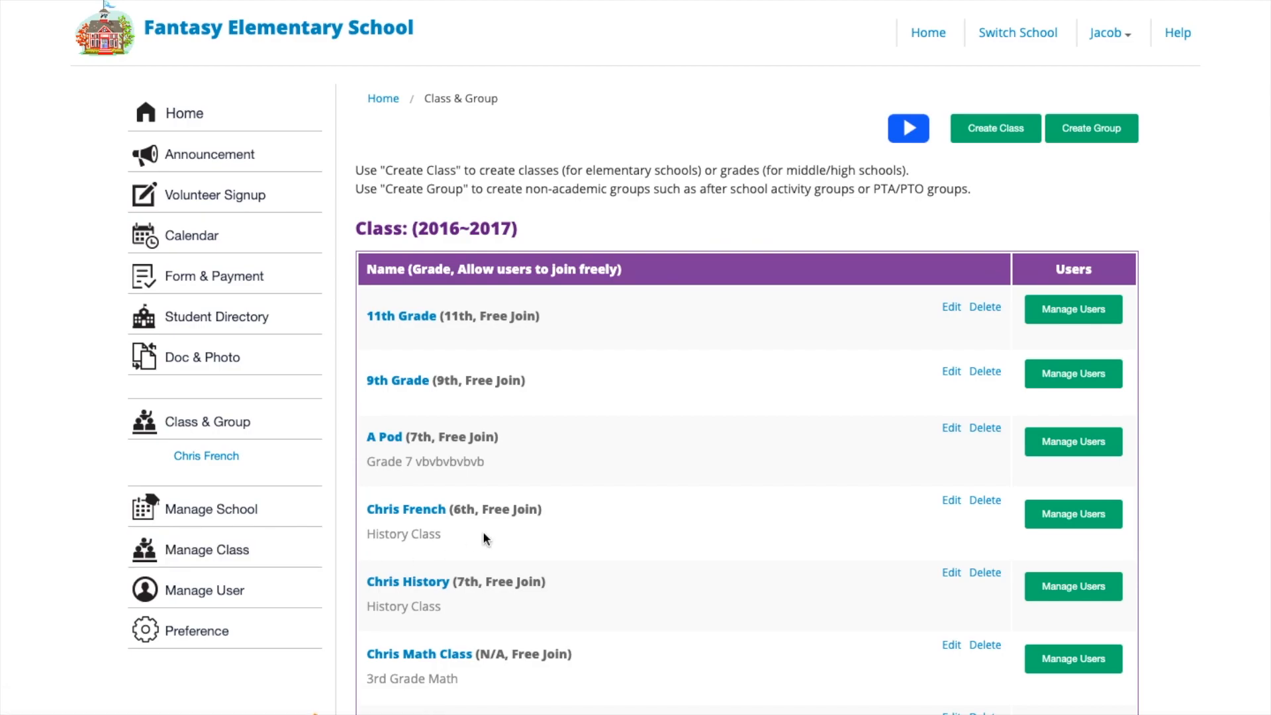
left_click(1086, 516)
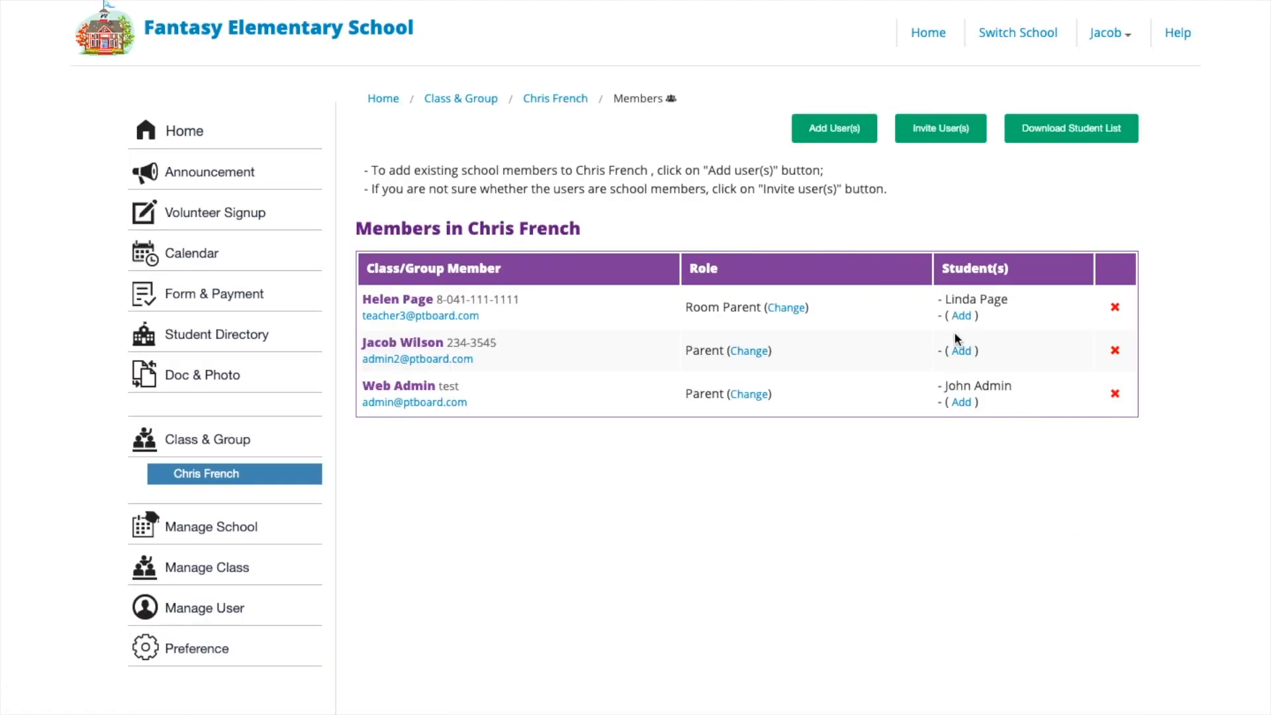
Step: Change the Room Parent's role in this class to Teacher
left_click(789, 307)
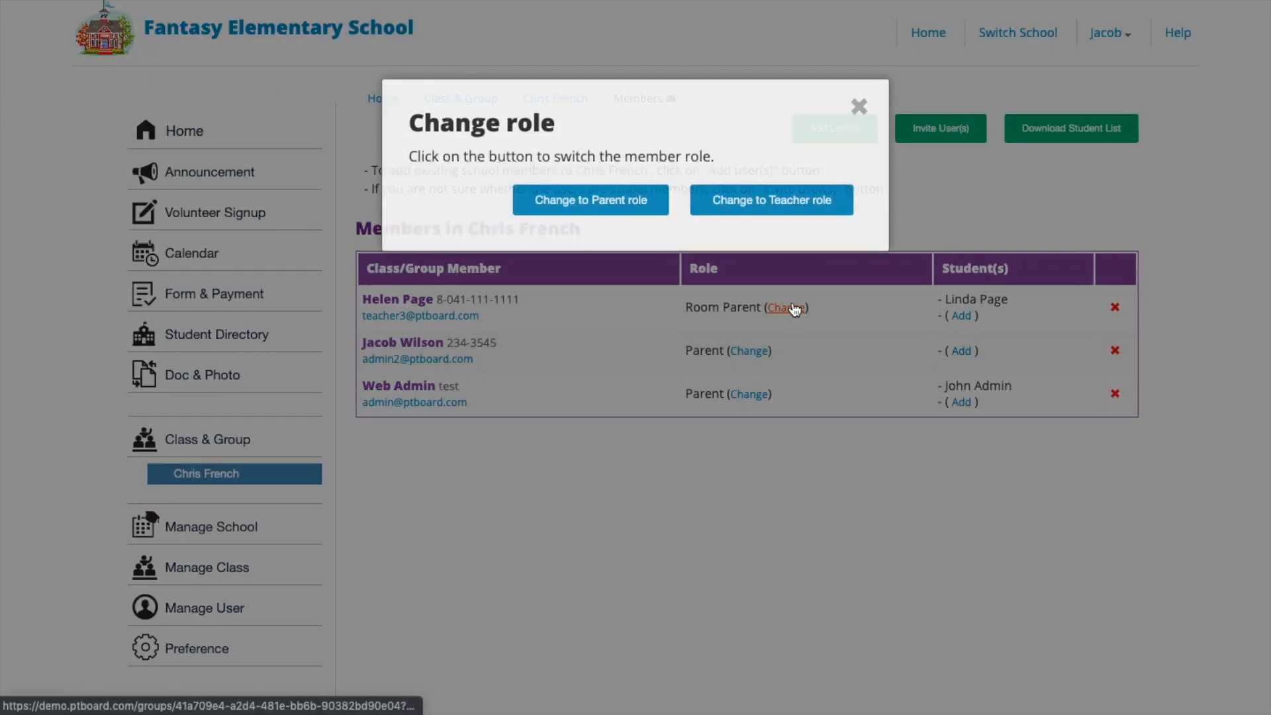
left_click(738, 200)
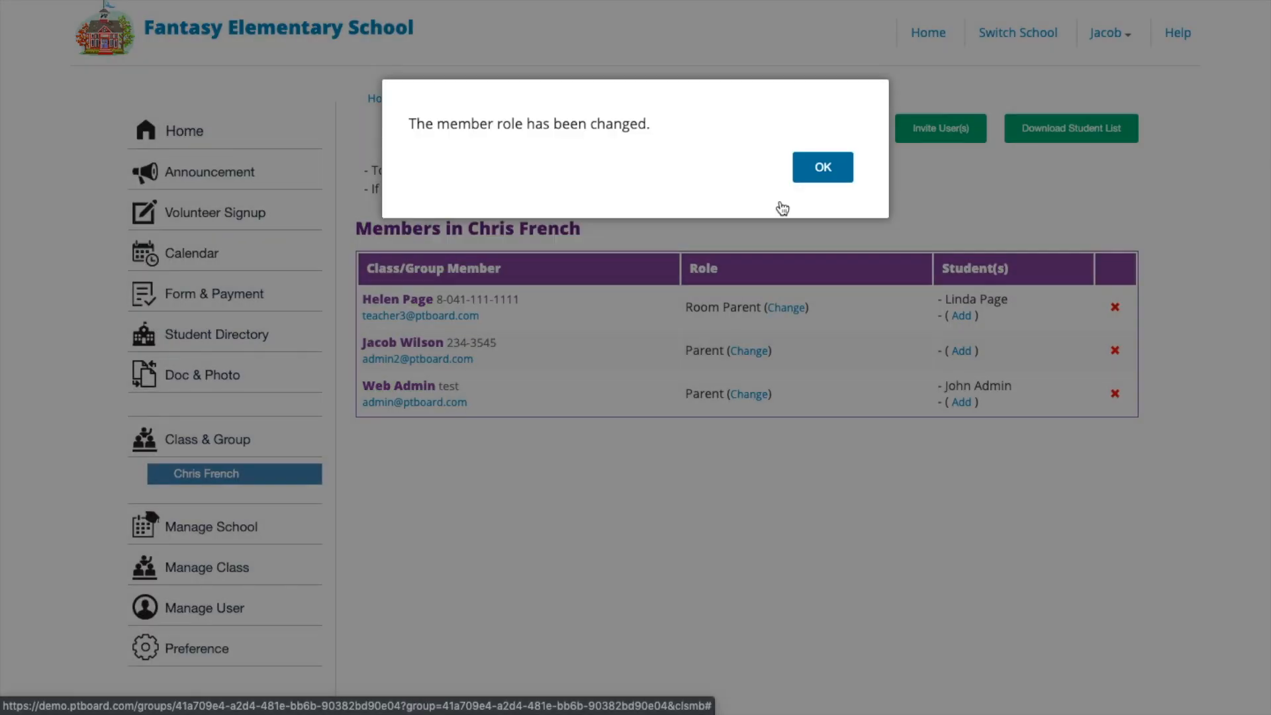
left_click(823, 169)
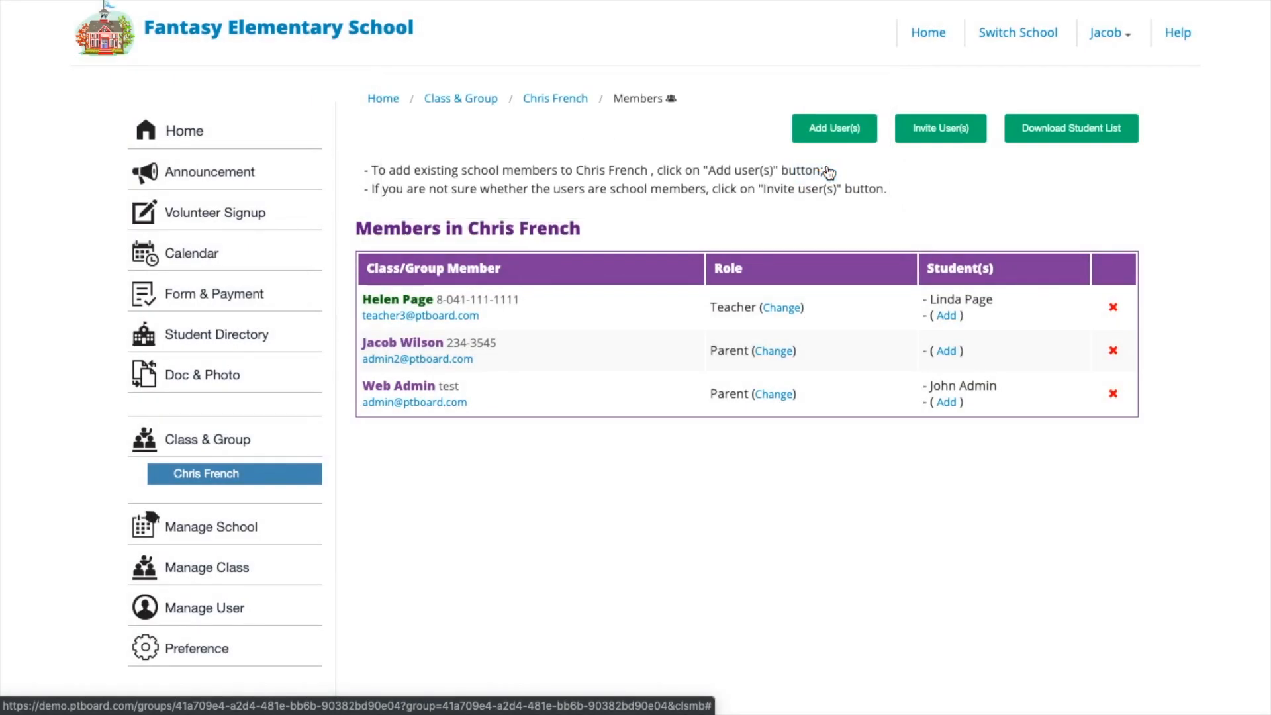
Step: Switch the same class member from Teacher to another role
left_click(782, 308)
left_click(585, 201)
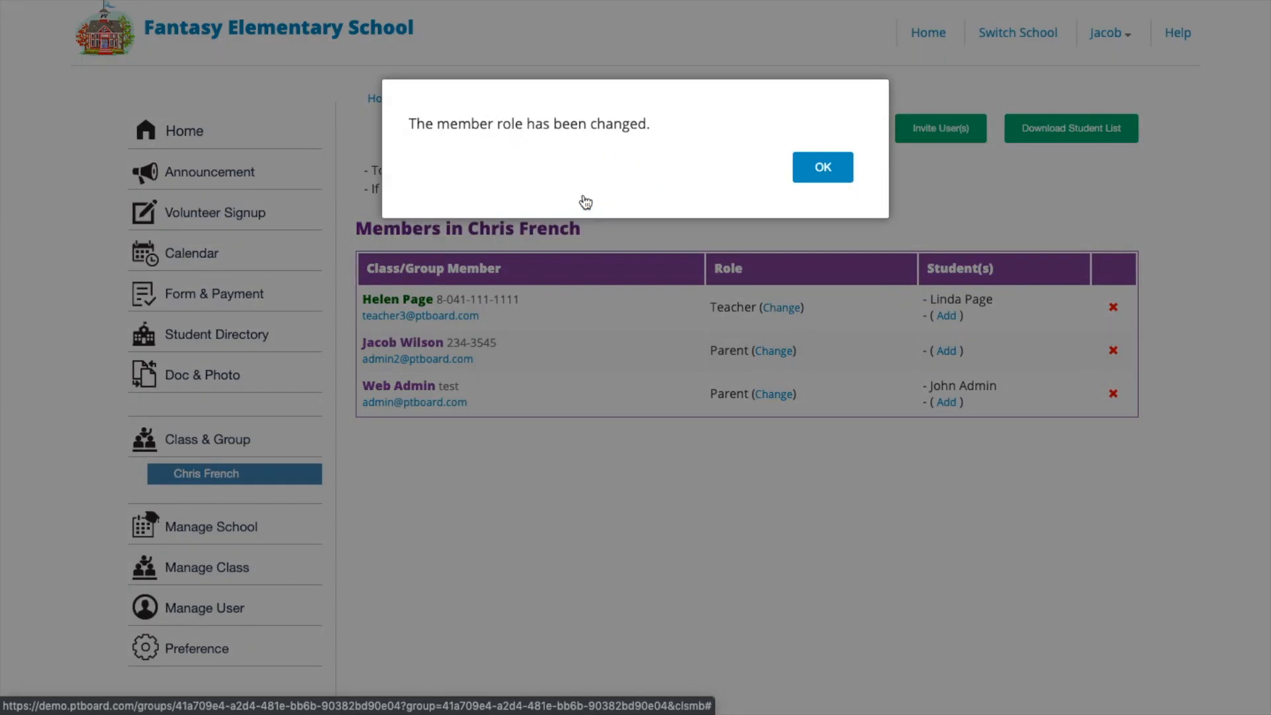
left_click(845, 171)
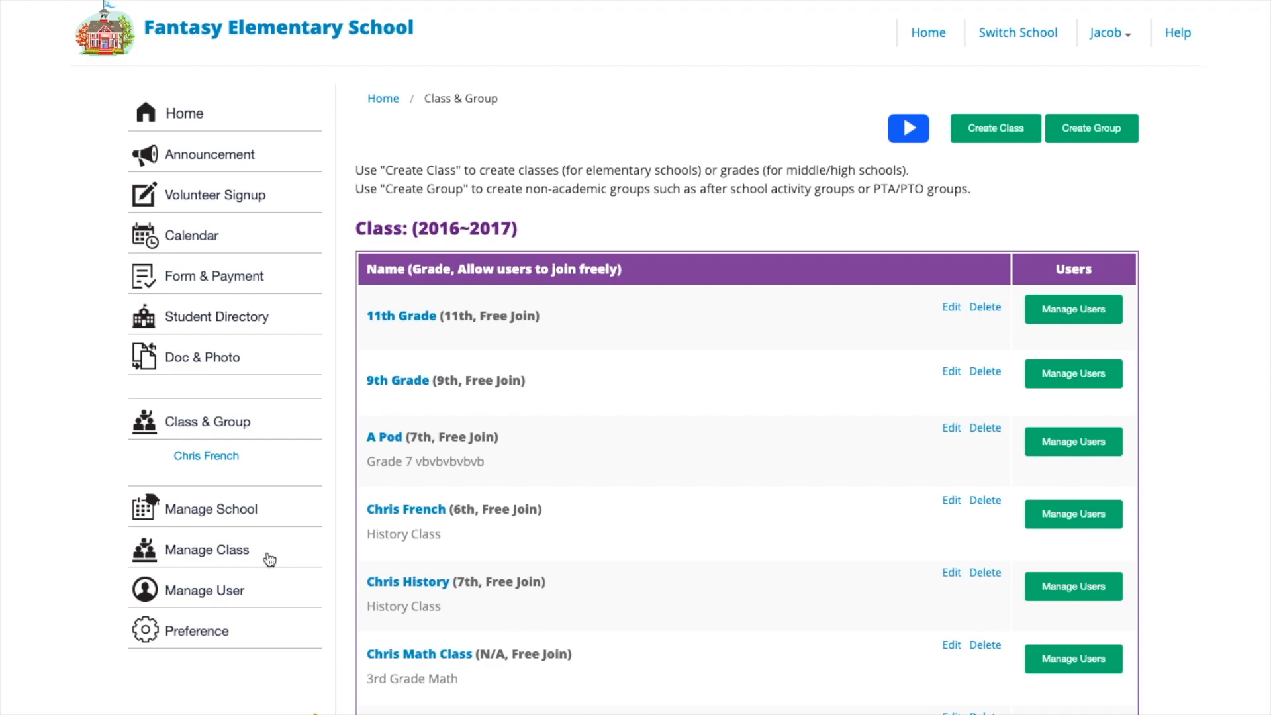
Step: Open the 6th-grade History Class page and review its announcement, volunteer signup, photo album and document sections
left_click(225, 457)
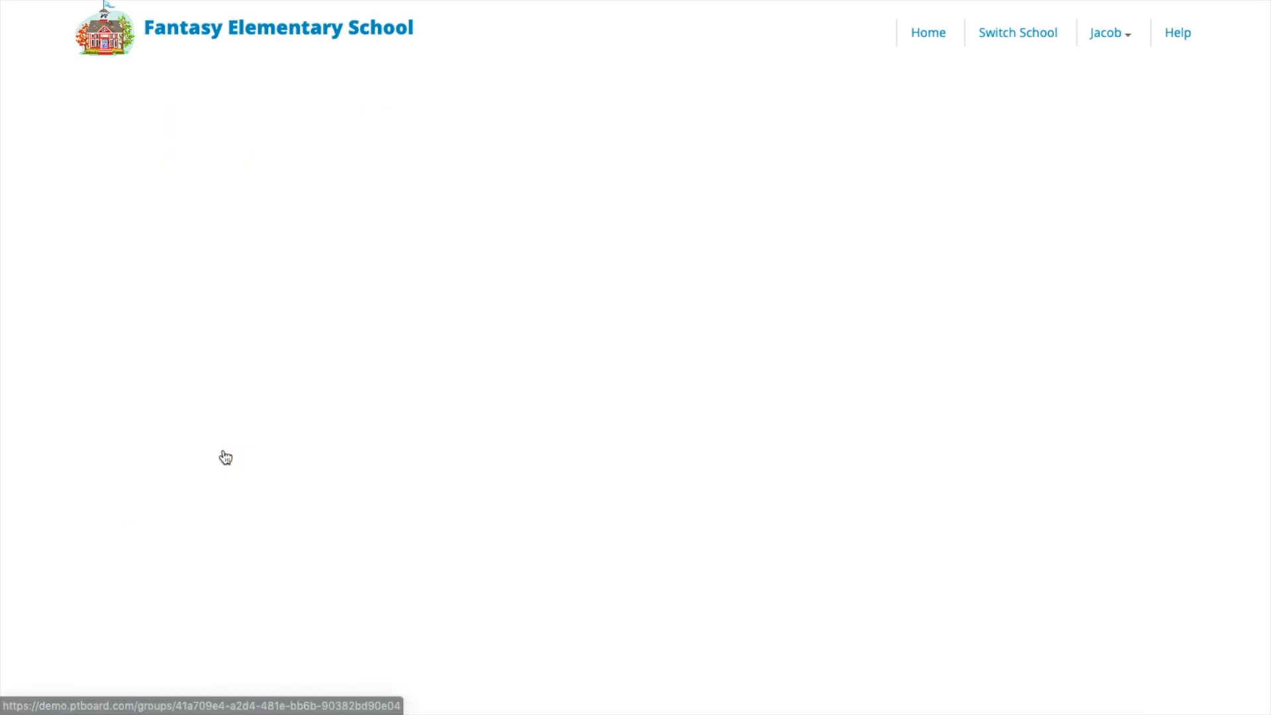
scroll(596, 406, "down", 2)
scroll(596, 406, "down", 2)
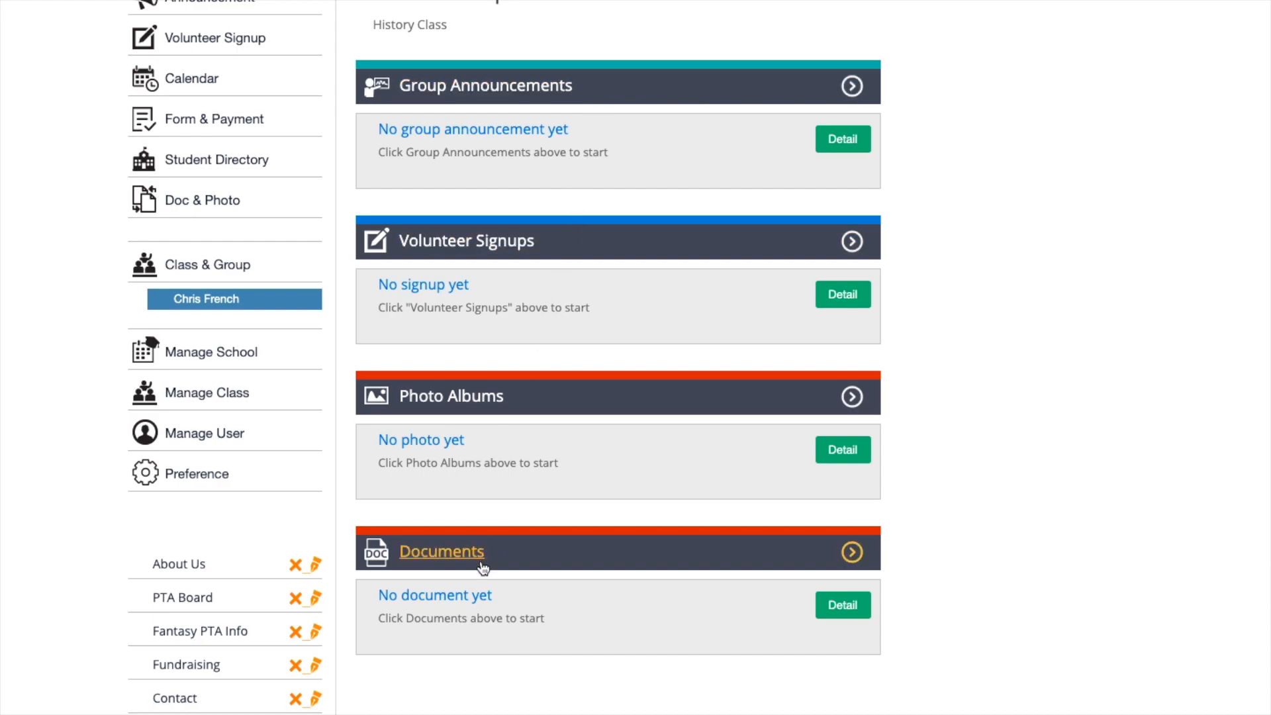
scroll(482, 567, "up", 1)
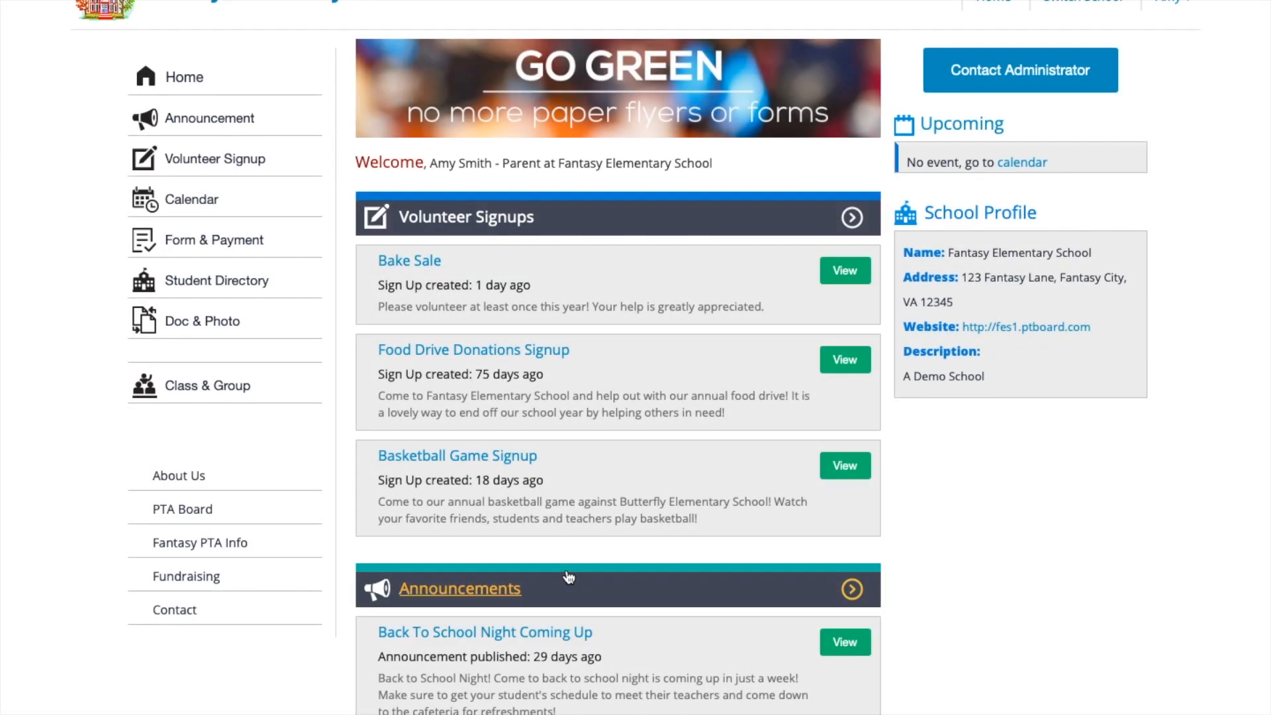
Step: In the parent view, sign up for 1 Set Up slot of the Bake Sale on Fri Aug 23 2019, 3:00pm to 4:00pm
scroll(568, 578, "down", 3)
scroll(568, 573, "down", 2)
scroll(568, 574, "up", 5)
left_click(865, 282)
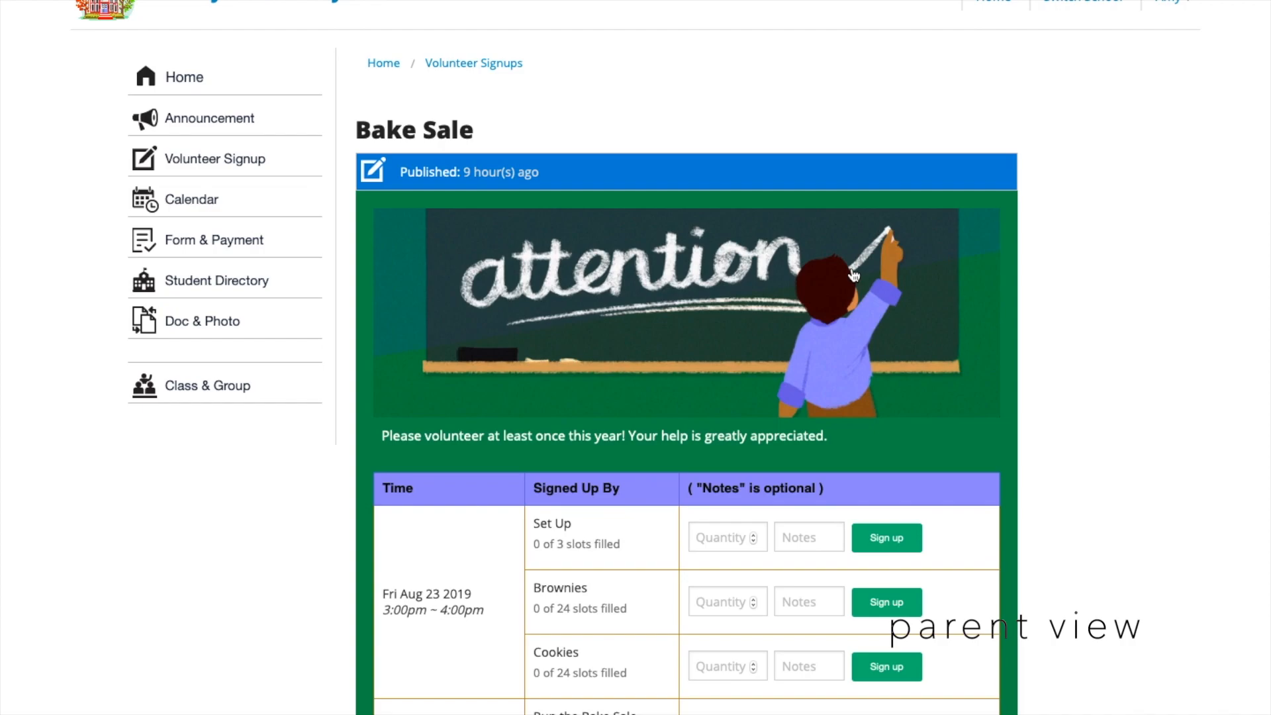
scroll(851, 276, "down", 3)
left_click(709, 372)
type("1")
left_click(887, 371)
left_click(854, 133)
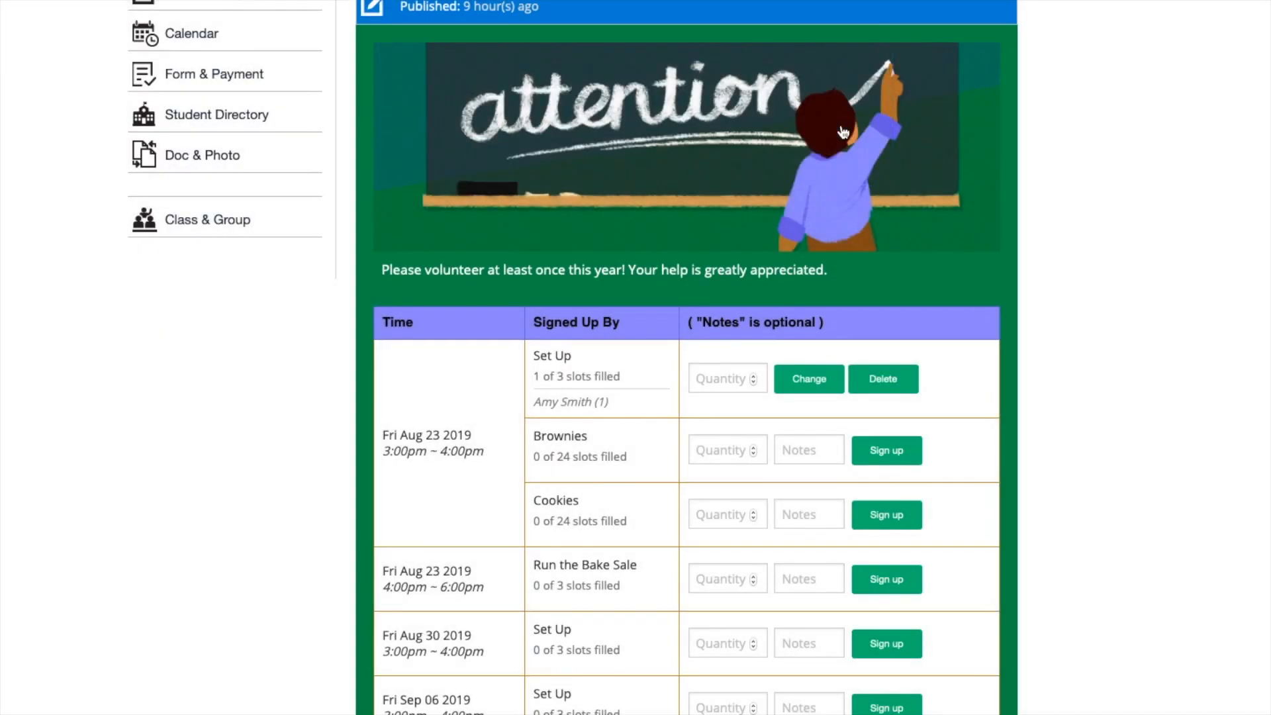
Step: Return to the parent's home page, add 1 Girl Scout Cookies! item to the cart and proceed to checkout
scroll(839, 119, "up", 3)
left_click(251, 93)
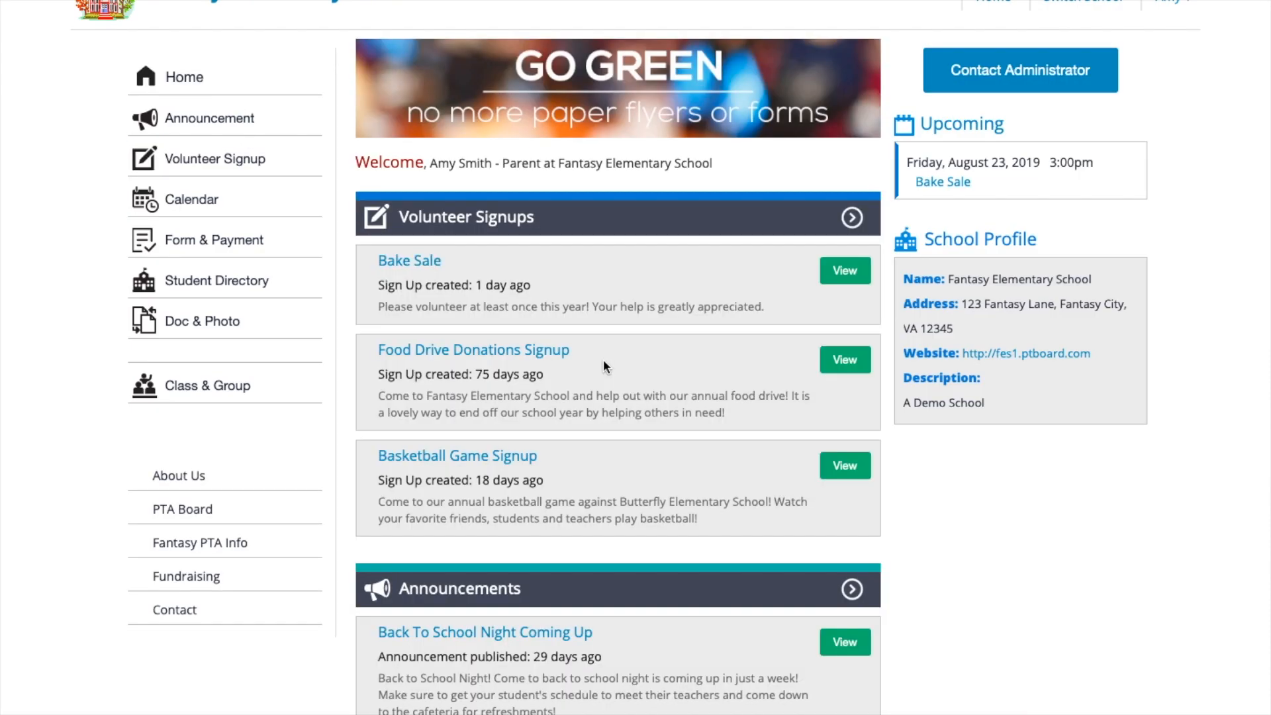
scroll(602, 364, "down", 10)
left_click(846, 371)
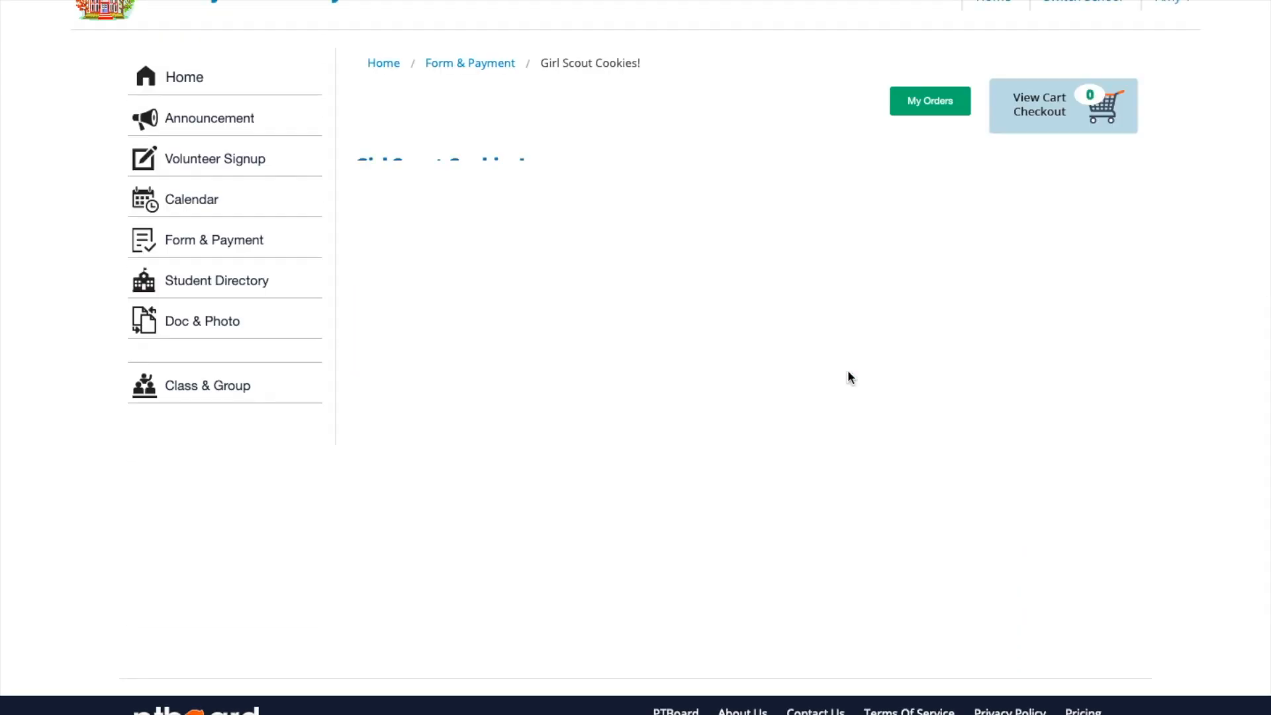
left_click(758, 524)
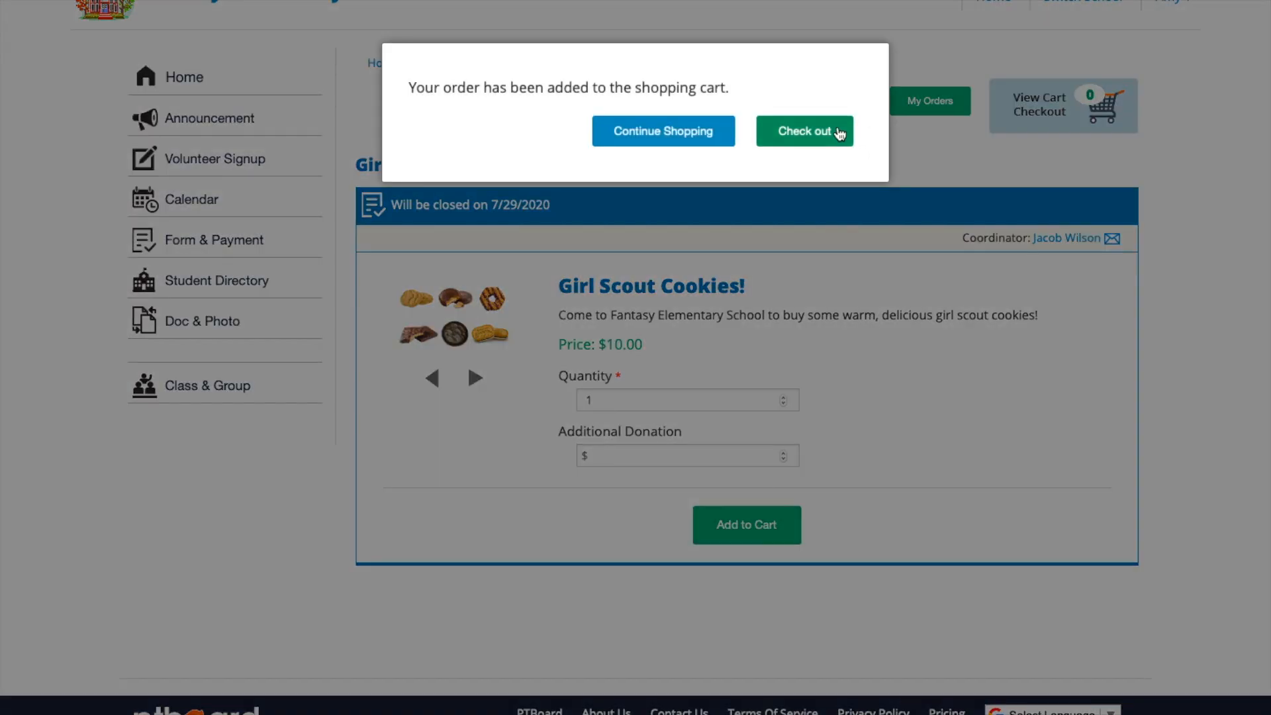
left_click(839, 134)
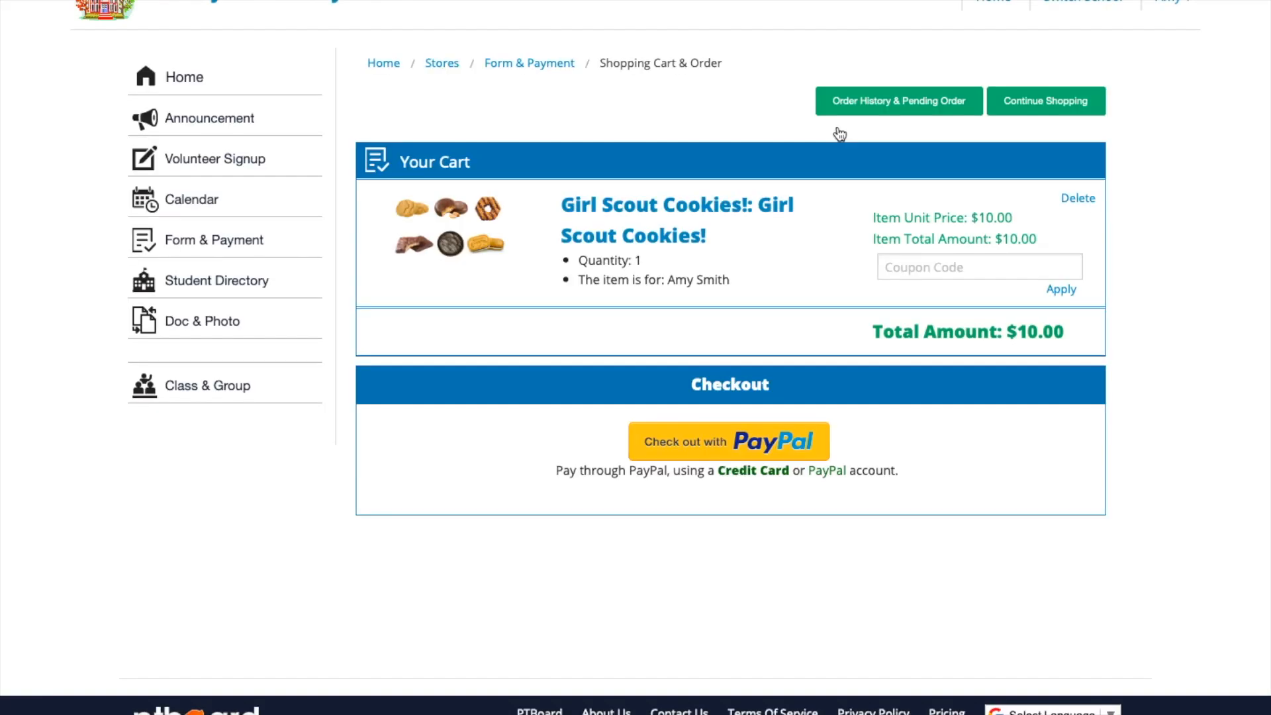